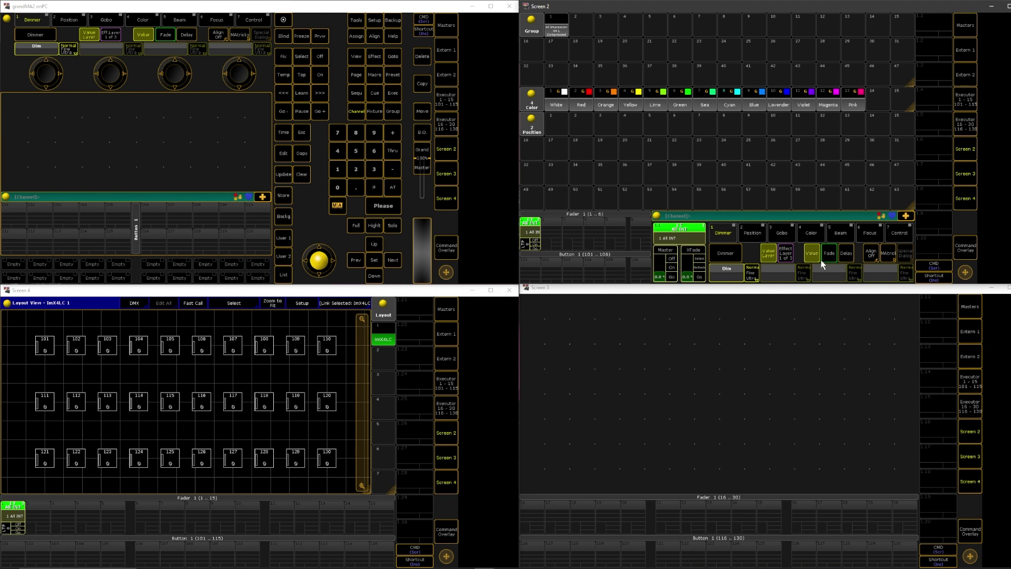
Preview the fade and delay encoder pages, then return the encoders to dimmer values
left_click(831, 254)
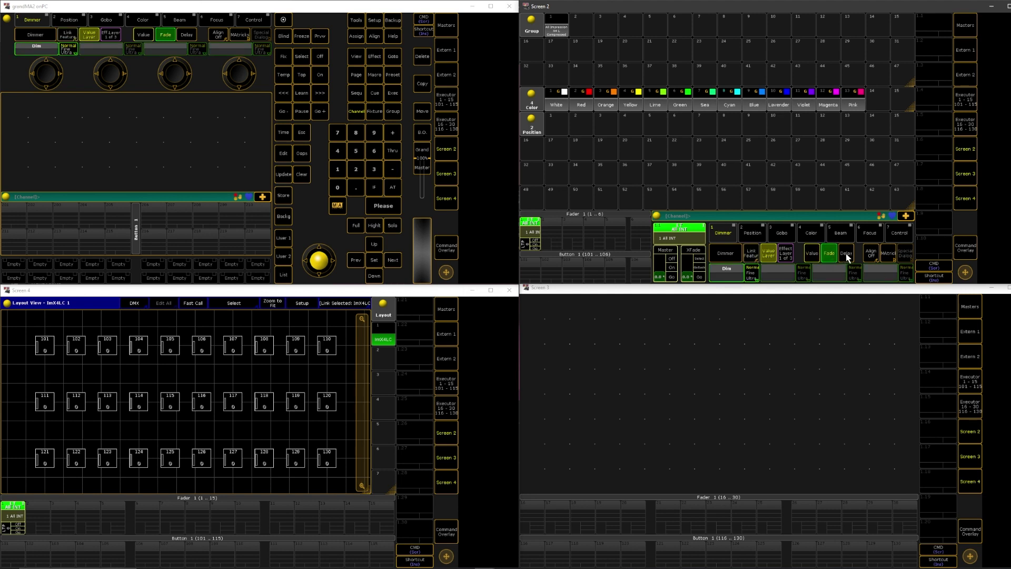
left_click(846, 260)
left_click(813, 255)
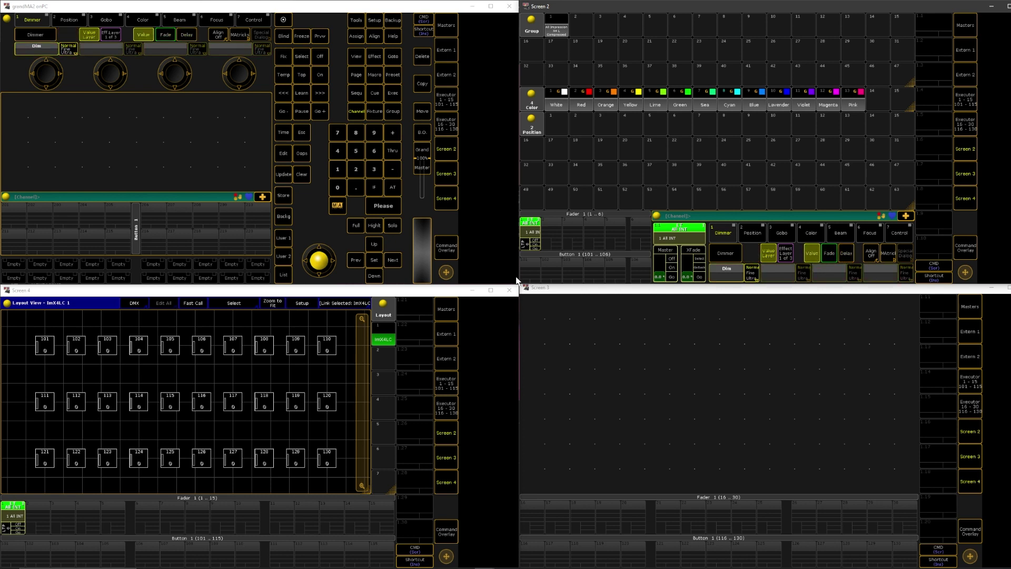
left_click(287, 298)
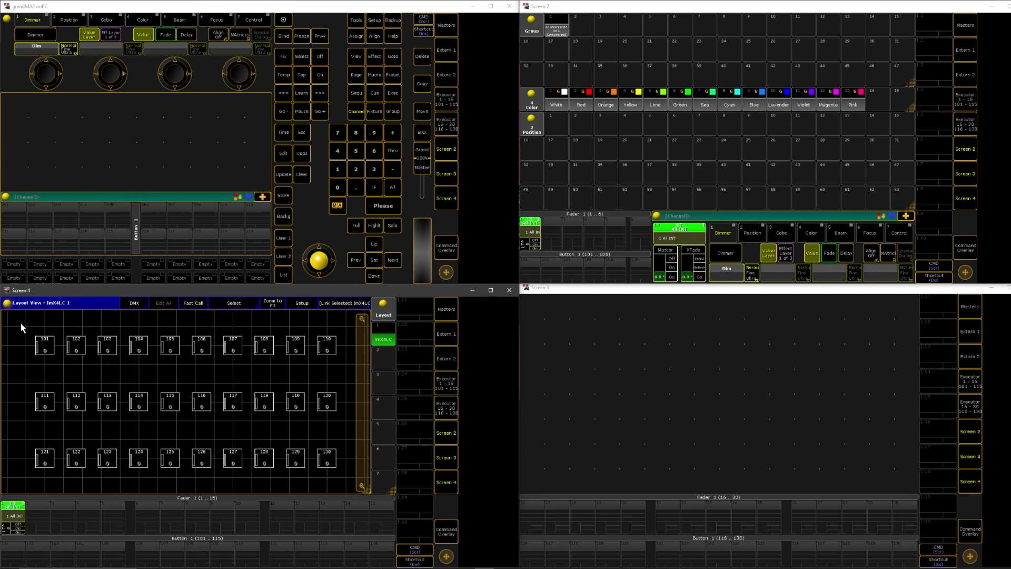
Select top-row fixtures 101–110 and set them to full
mouse_move(24, 324)
left_mouse_down()
mouse_move(132, 350)
mouse_move(172, 351)
mouse_move(34, 339)
mouse_move(348, 361)
left_mouse_up()
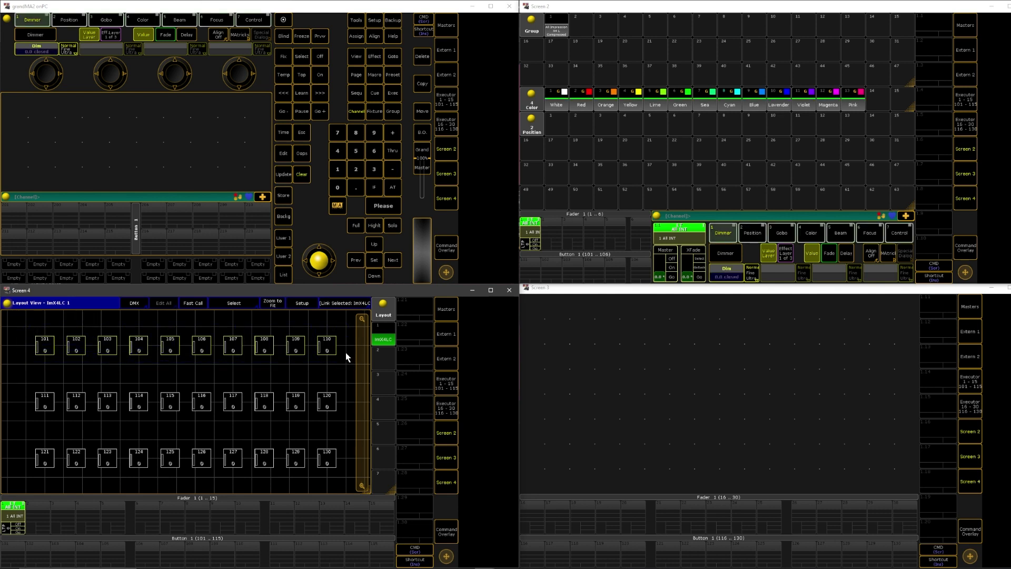
left_click(728, 277)
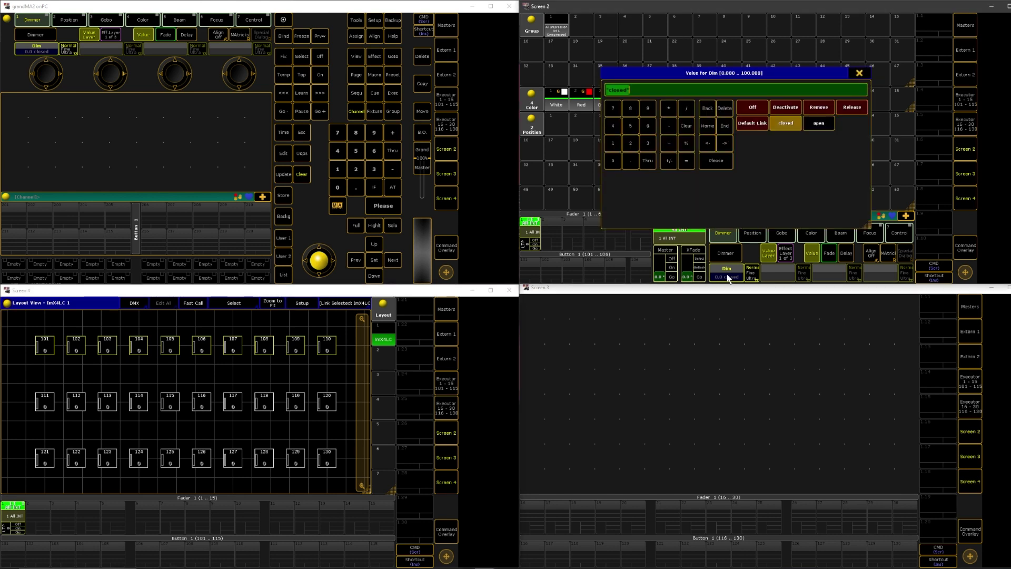
left_click(816, 123)
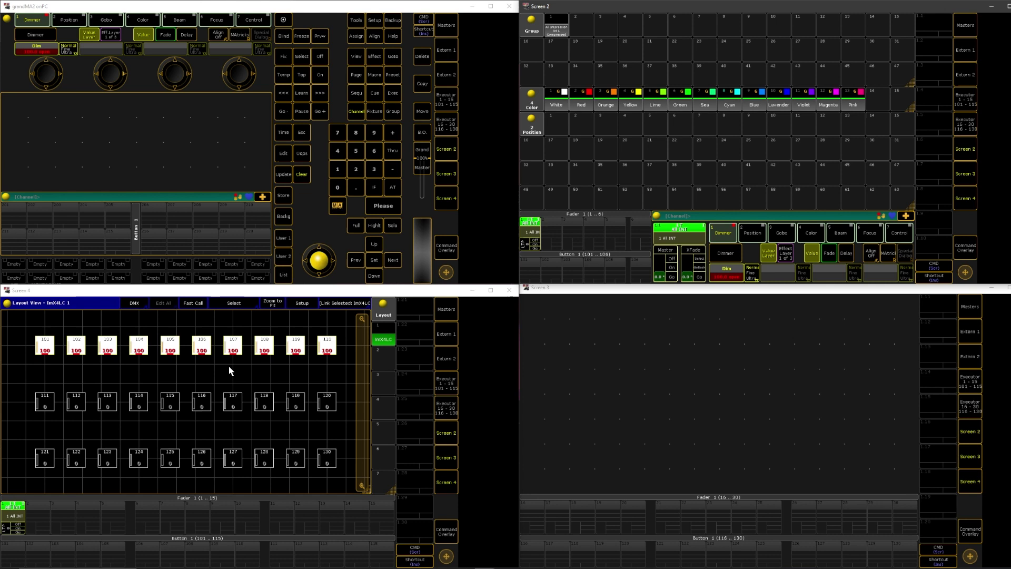
Give the dimmer a 0 Thru 1 delay spread and store the look onto executor 1.4
left_click(848, 254)
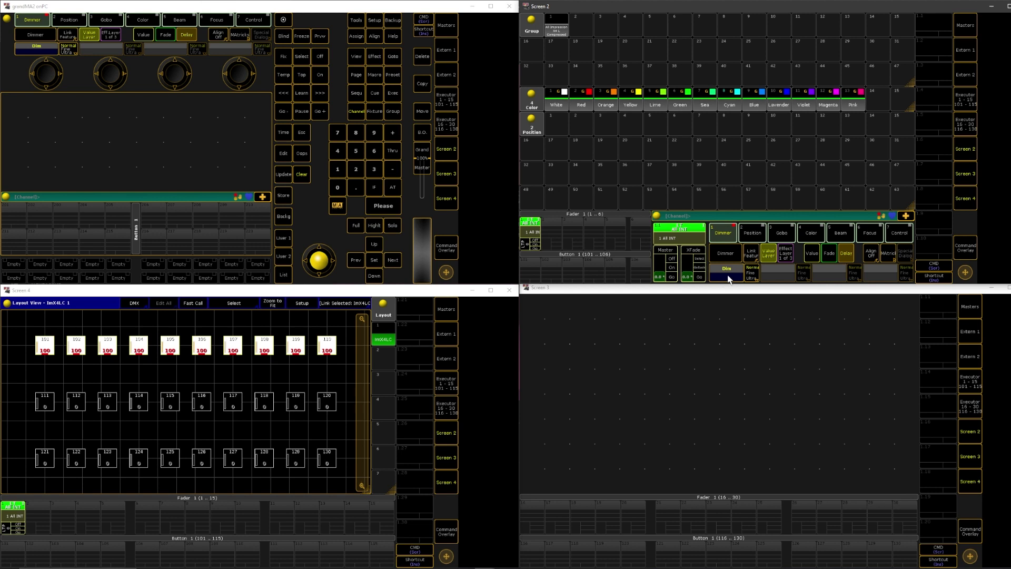
left_click(729, 278)
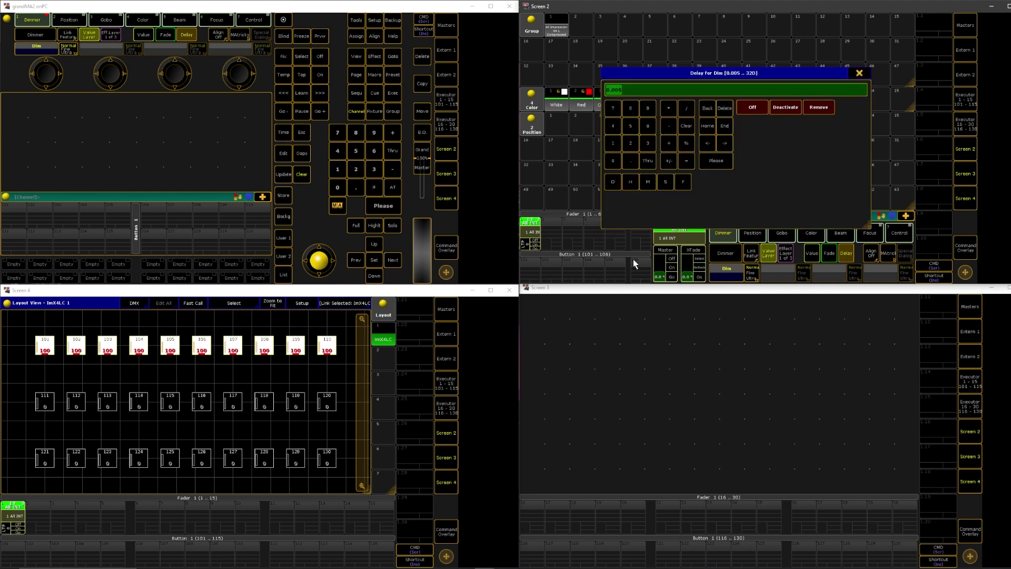
type("0 Thru 1")
key("Return")
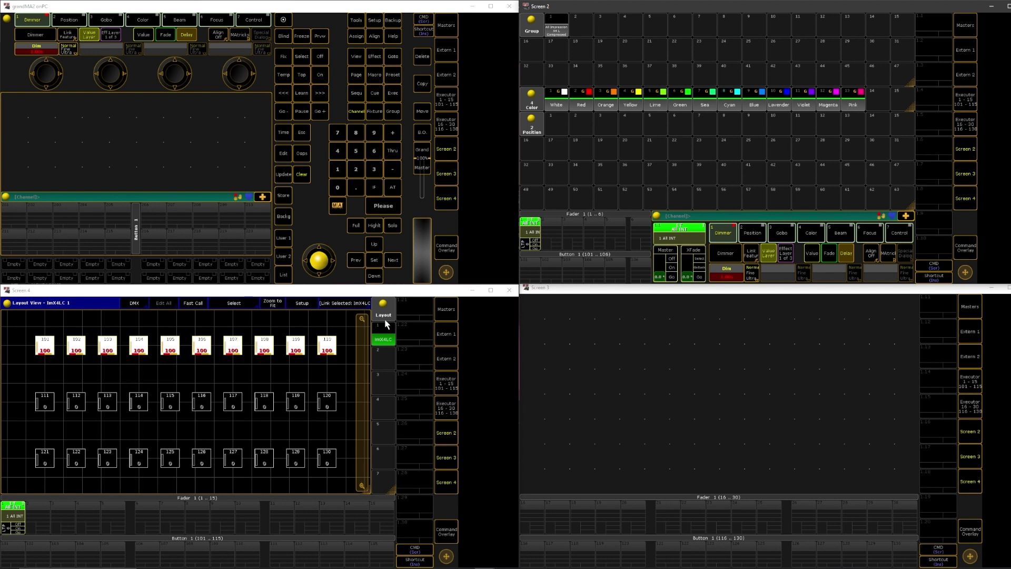
left_click(283, 197)
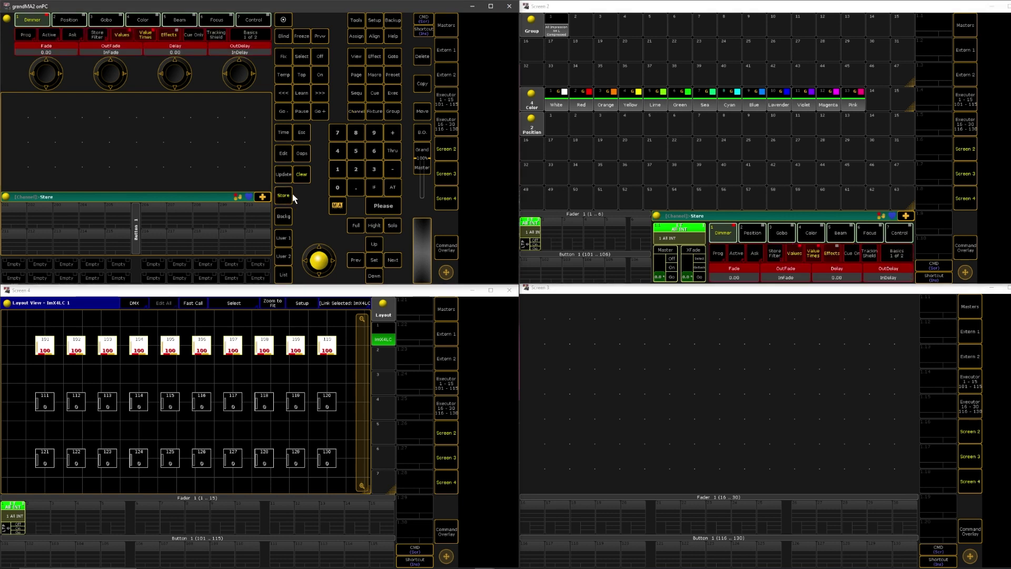
left_click(592, 236)
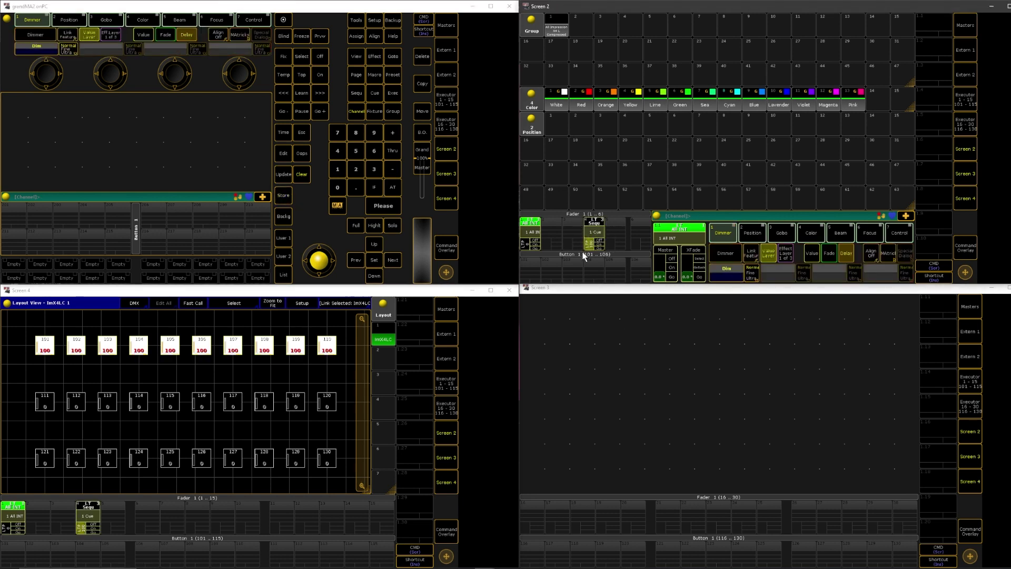
Clear the programmer and set middle-row fixtures 111–120 to full
left_click(302, 175)
left_click(302, 176)
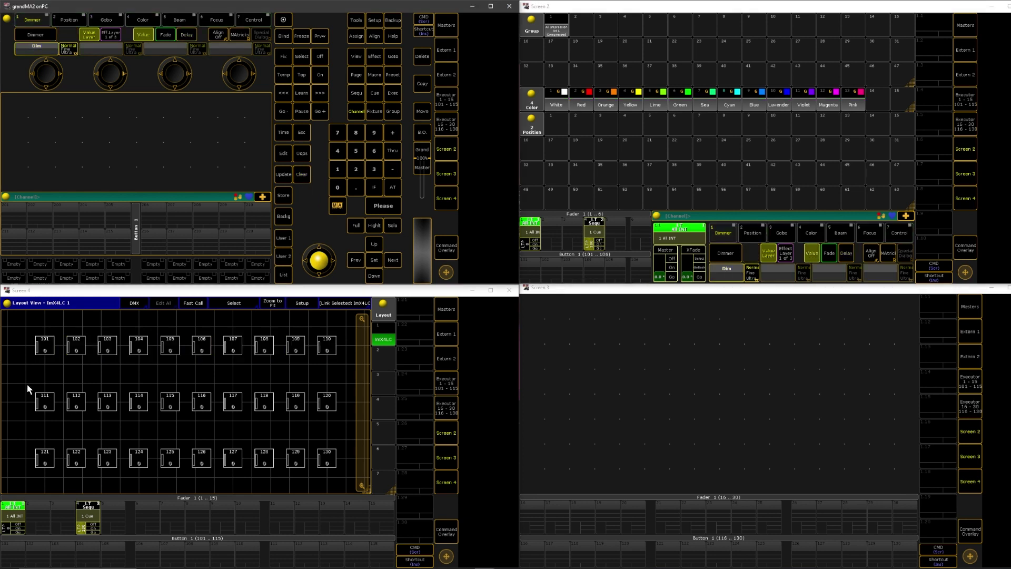
left_click_drag(21, 383, 342, 426)
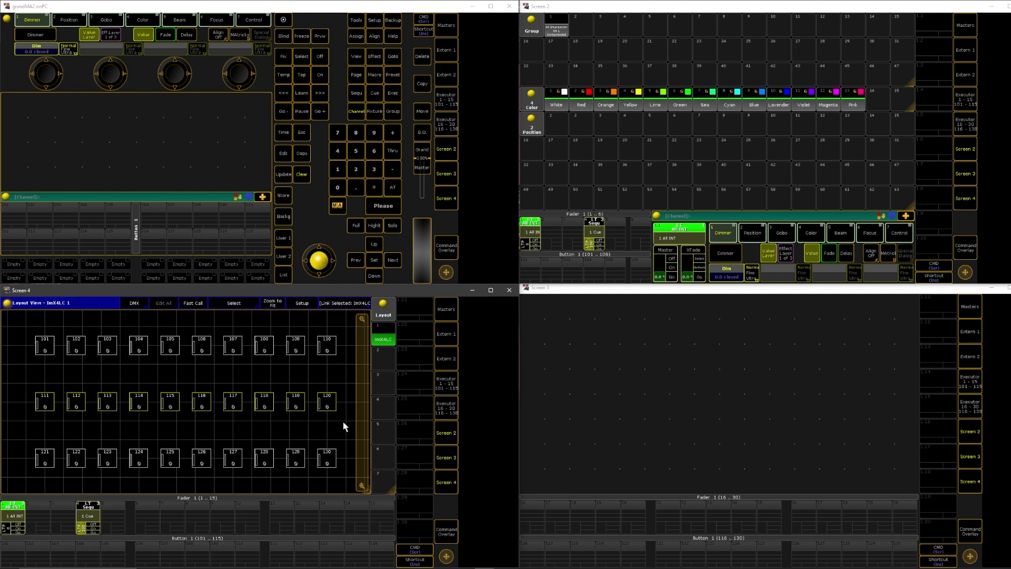
left_click(735, 276)
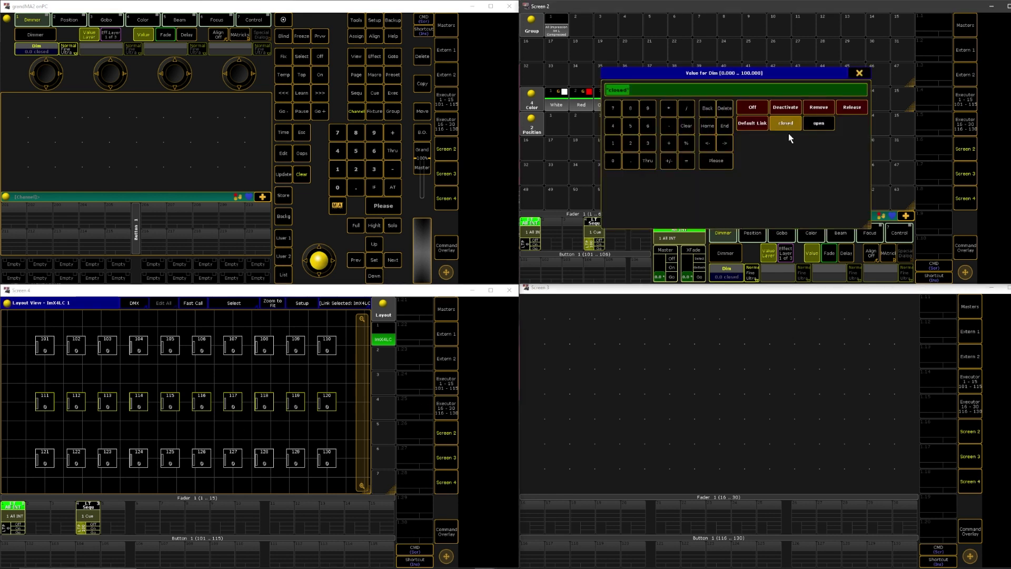
left_click(825, 127)
Apply a 0 Thru 1 dimmer delay and merge the middle row into executor 1.4
left_click(848, 255)
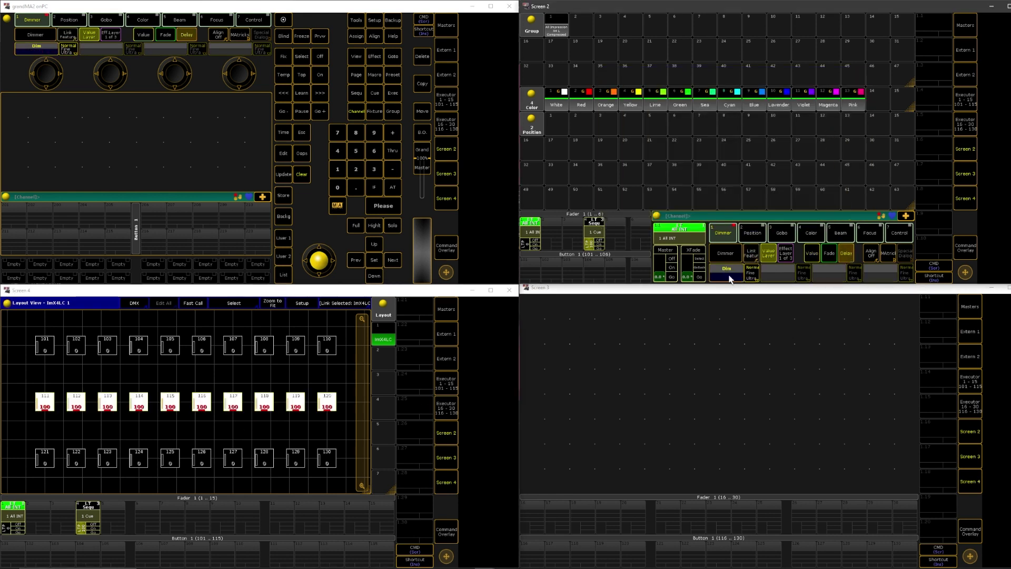
left_click(731, 277)
type("0 Thru 1")
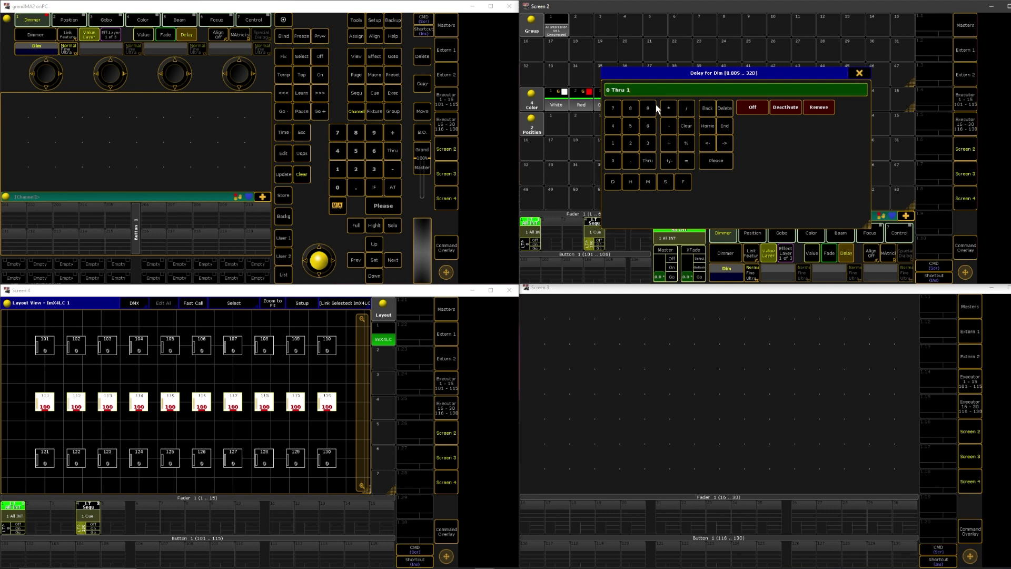
key("Return")
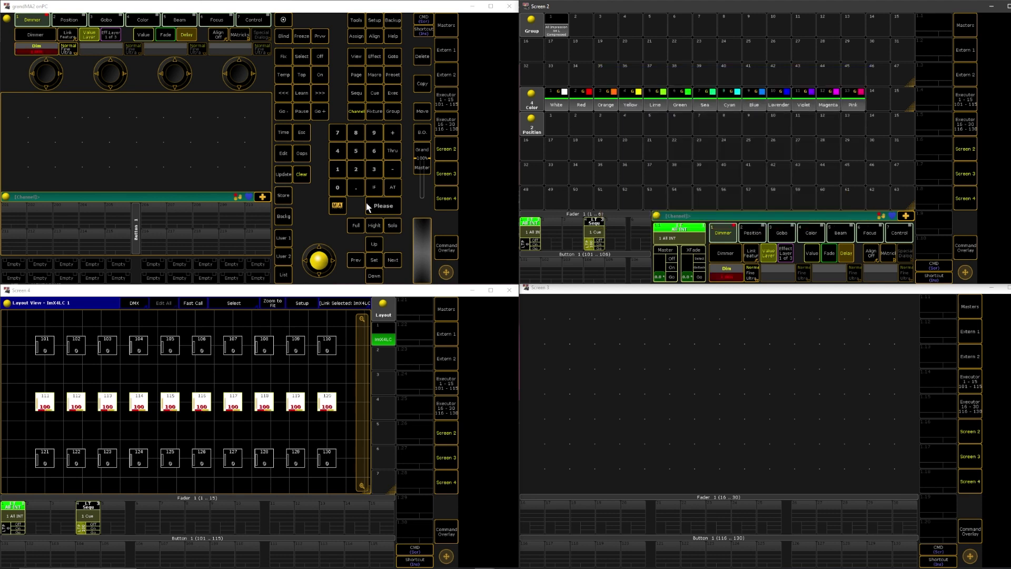
left_click(285, 196)
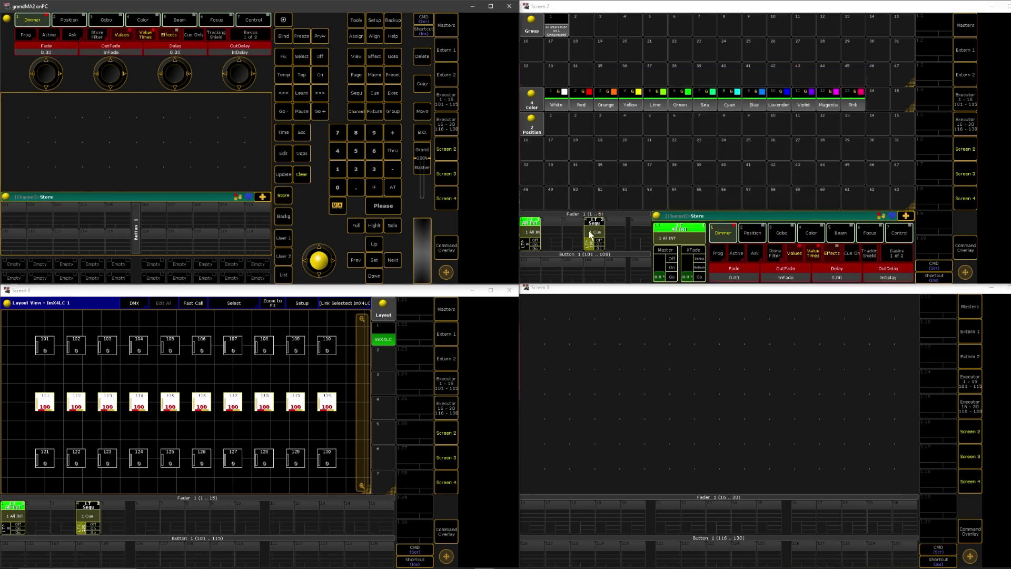
left_click(594, 232)
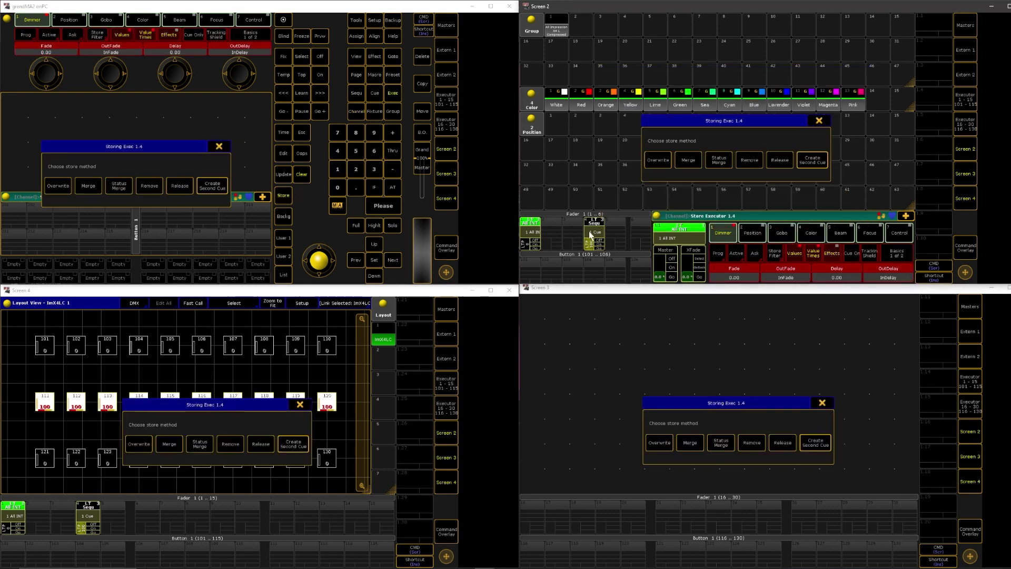
left_click(689, 160)
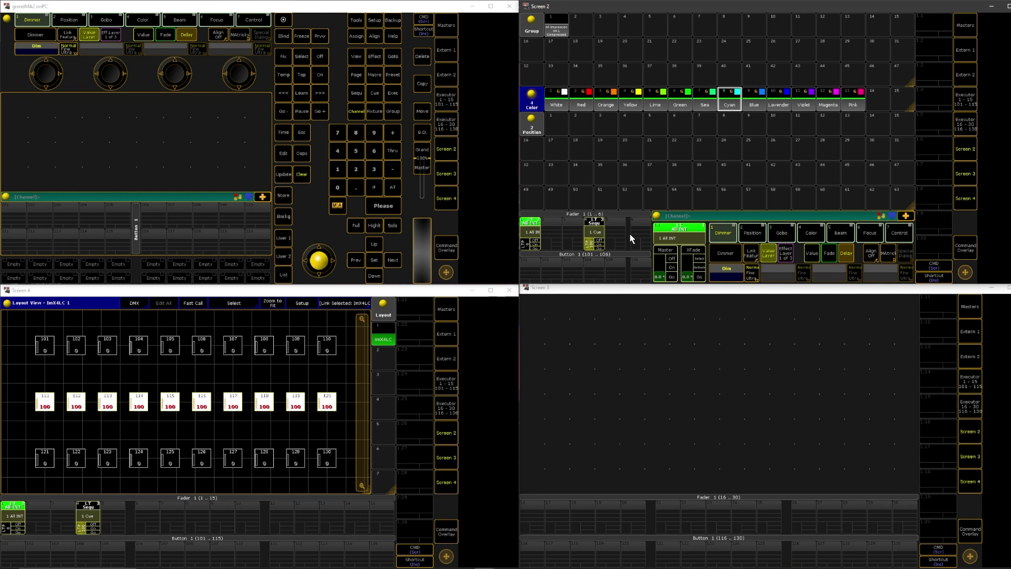
Open executor 1.4's sequence and set bottom-row fixtures 121–130 to full with a dimmer delay
left_click(595, 232)
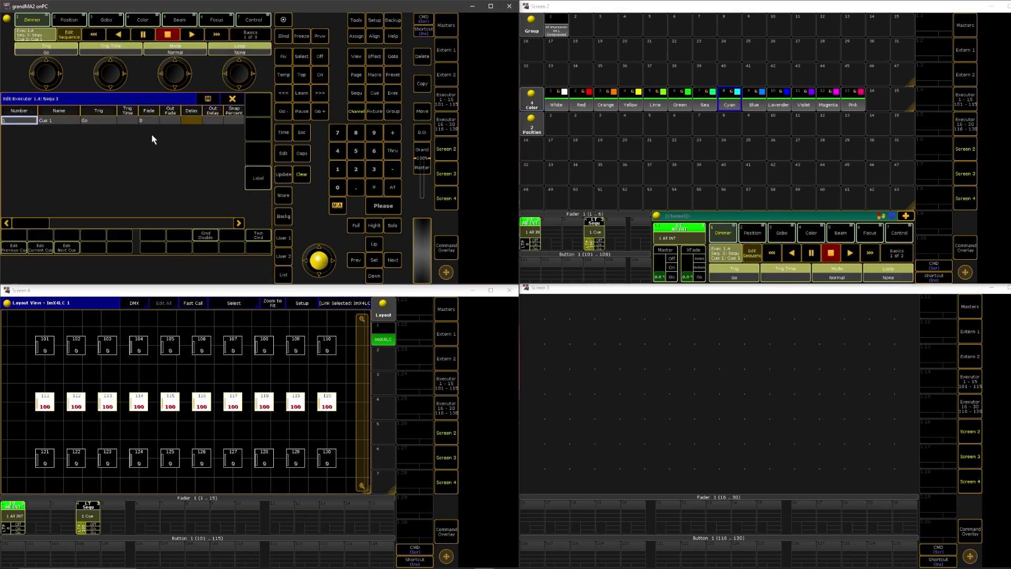
left_click(303, 177)
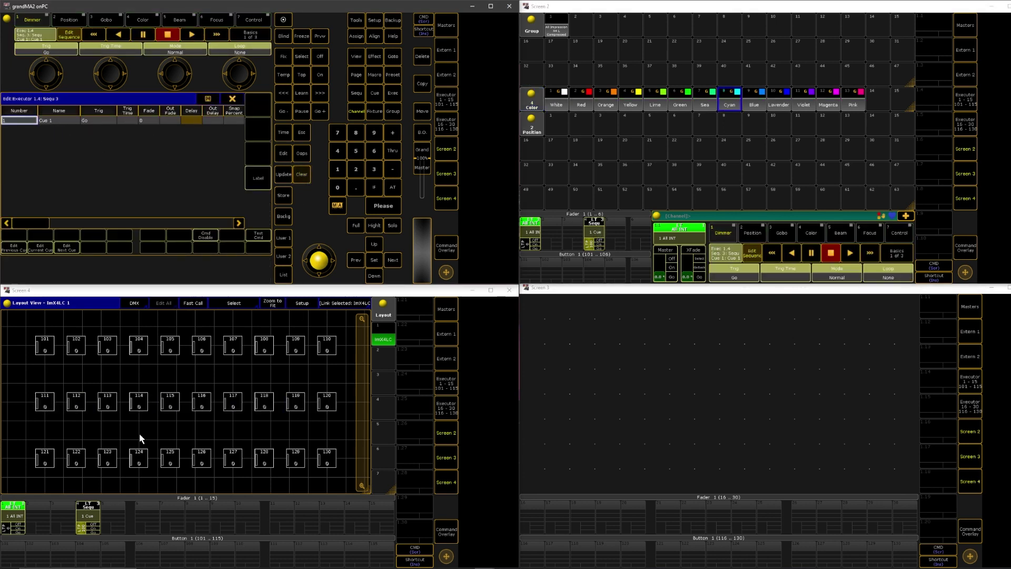
left_click_drag(16, 433, 341, 471)
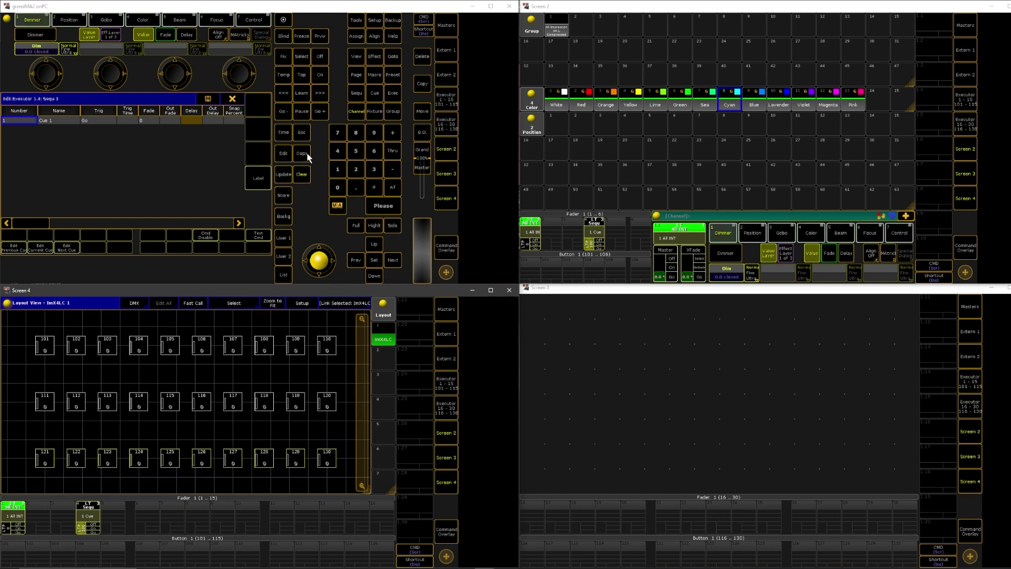
left_click(353, 225)
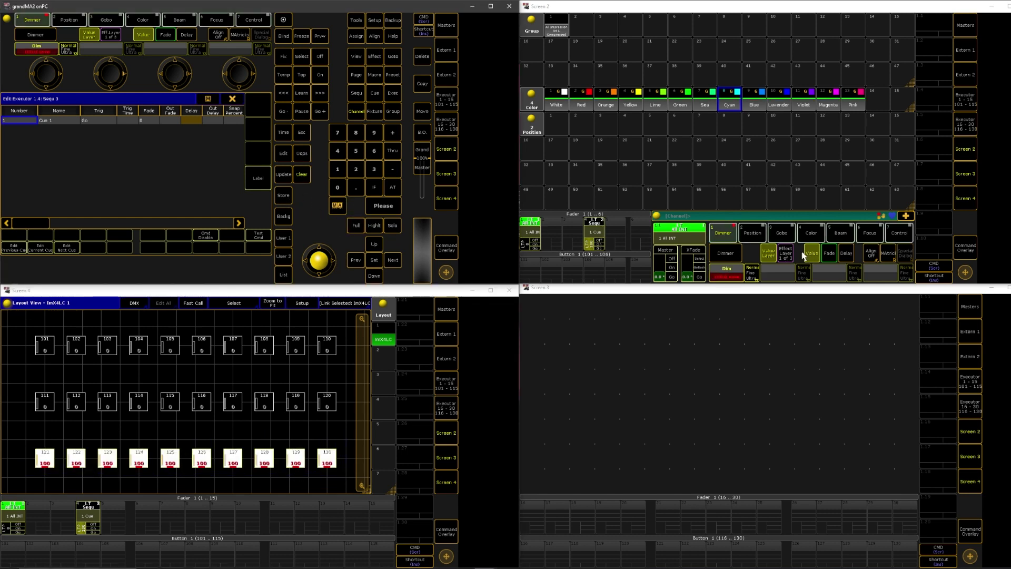
left_click(848, 255)
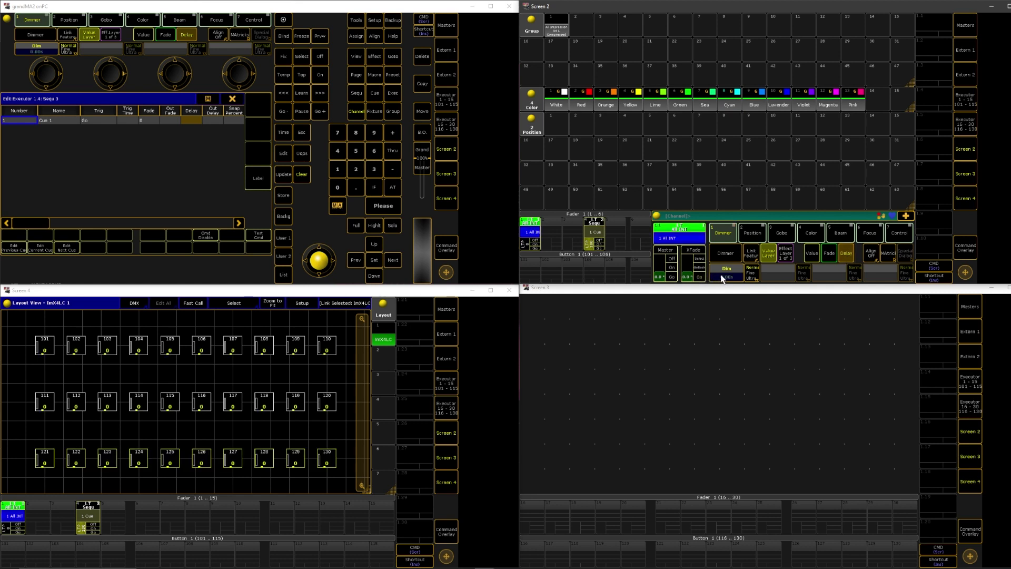
left_click(715, 270)
left_click(666, 181)
key("Return")
Store the bottom row into Cue 1, clear, and run Cue 1 to watch the fade
left_click(276, 202)
left_click(49, 122)
left_click(97, 191)
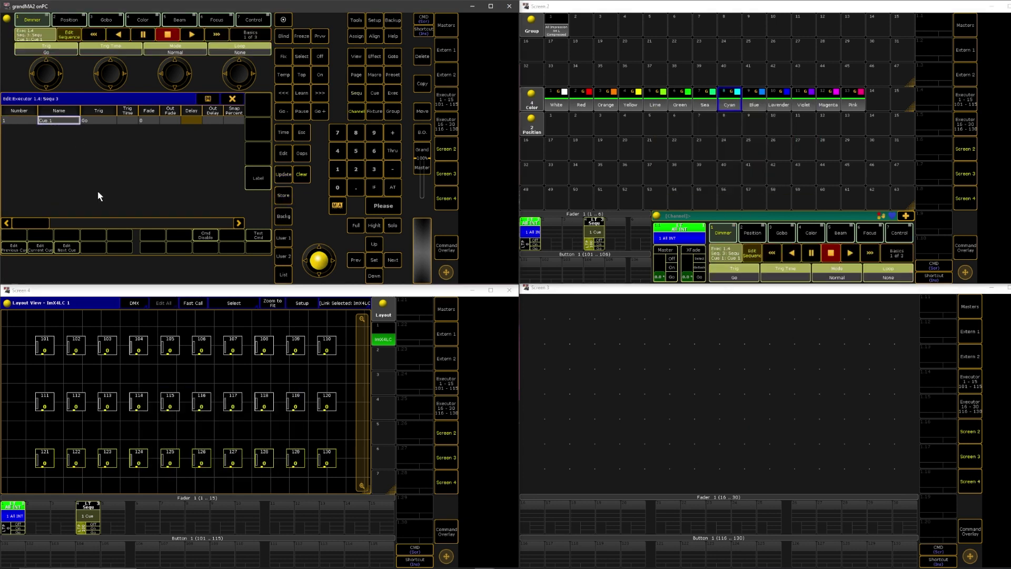
left_click(301, 173)
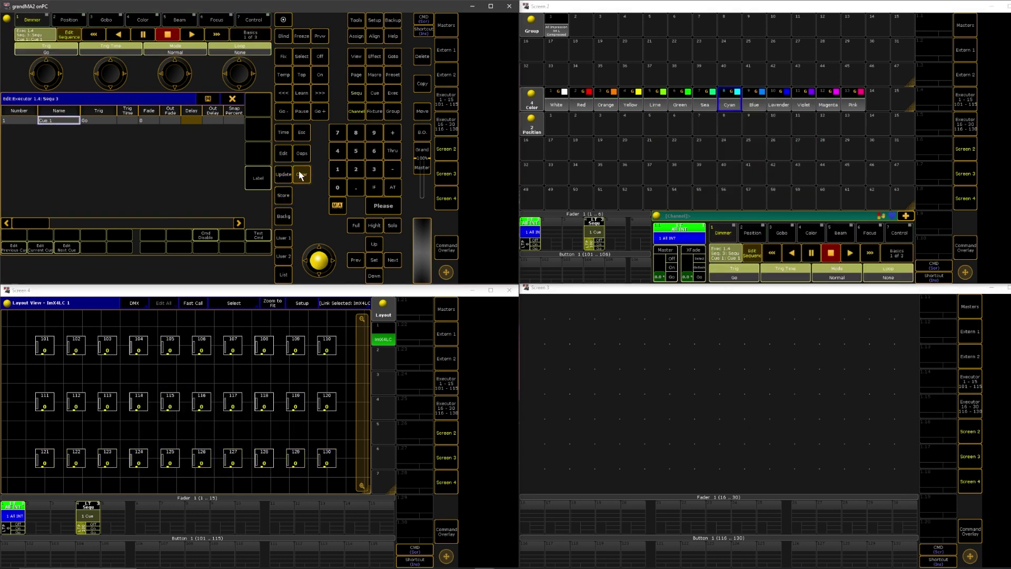
left_click(93, 532)
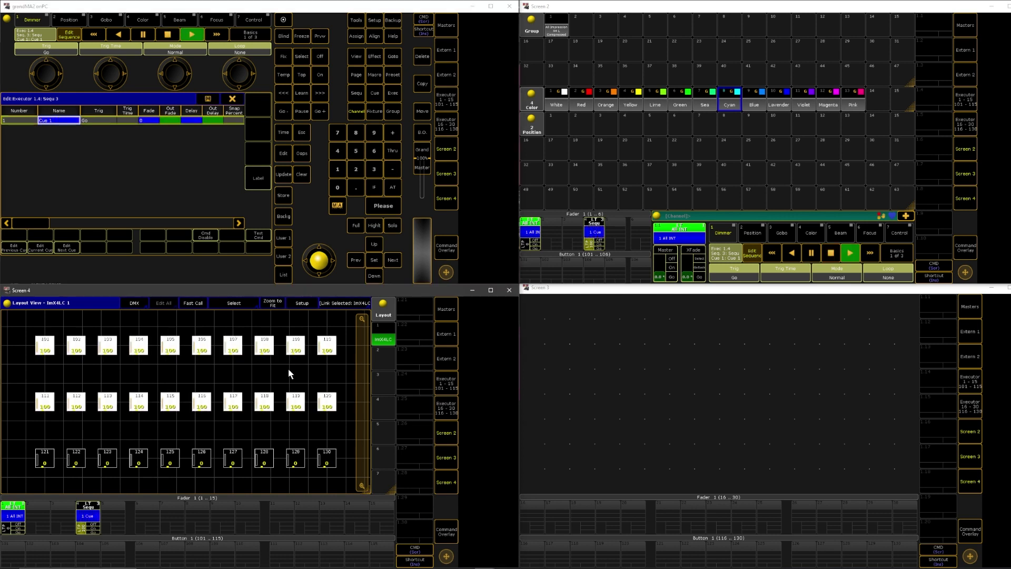
left_click(302, 174)
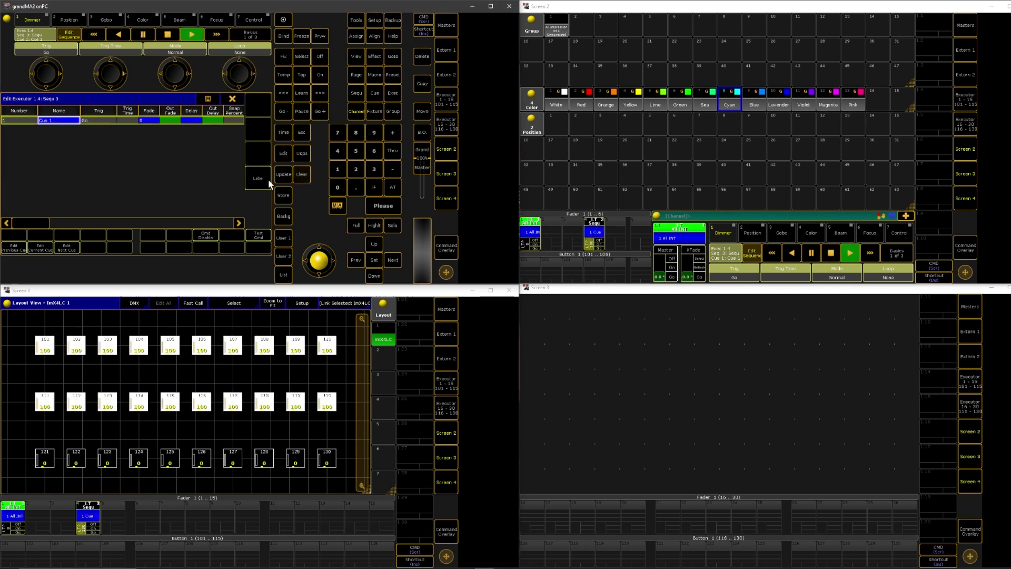
Switch the sequence off and set fixtures 121–130 to full with a 0 thru 1 dimmer delay
left_click(94, 525)
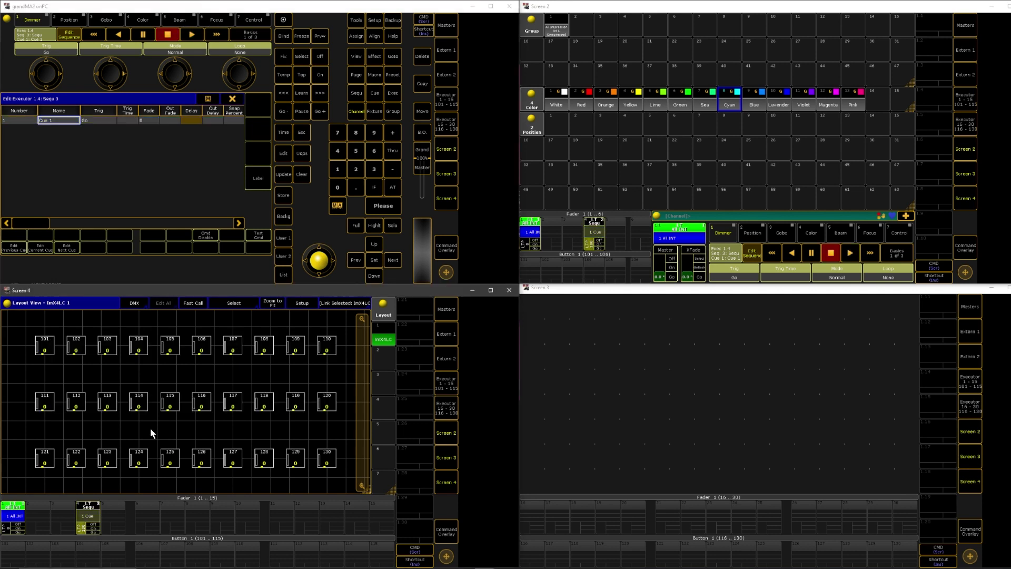
left_click_drag(18, 450, 354, 480)
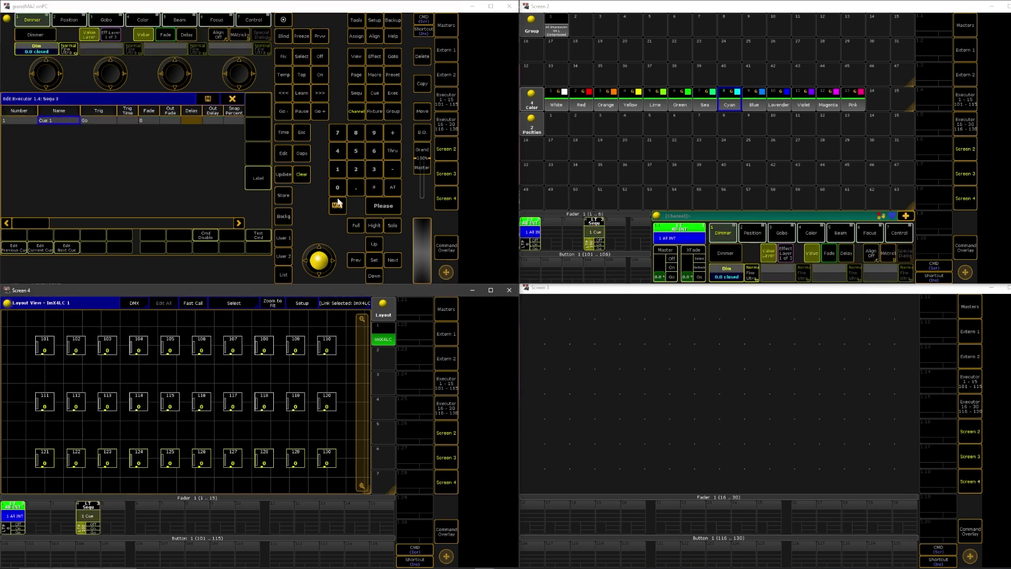
left_click(356, 226)
left_click(845, 254)
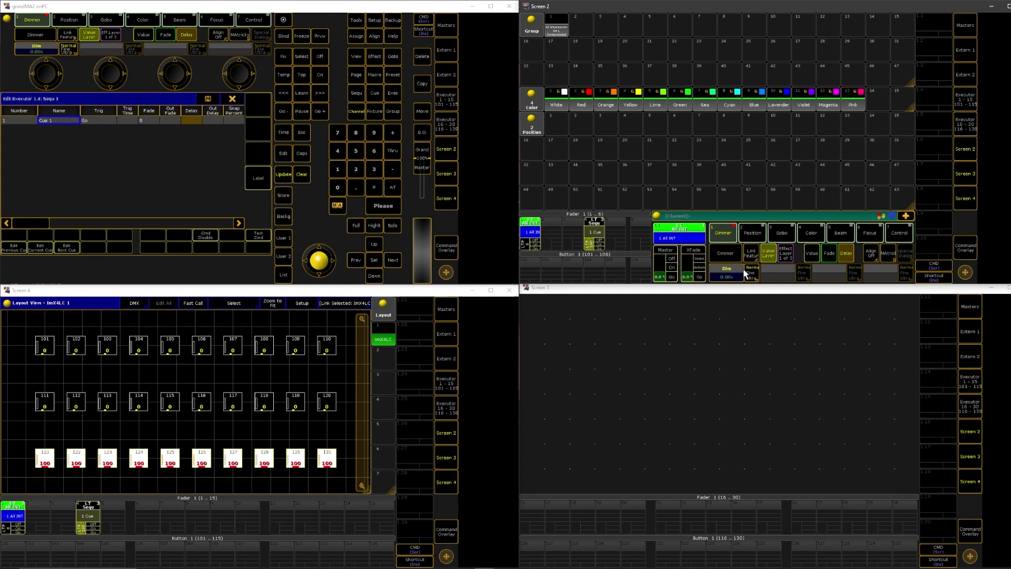
left_click(732, 274)
type("0 thru 1")
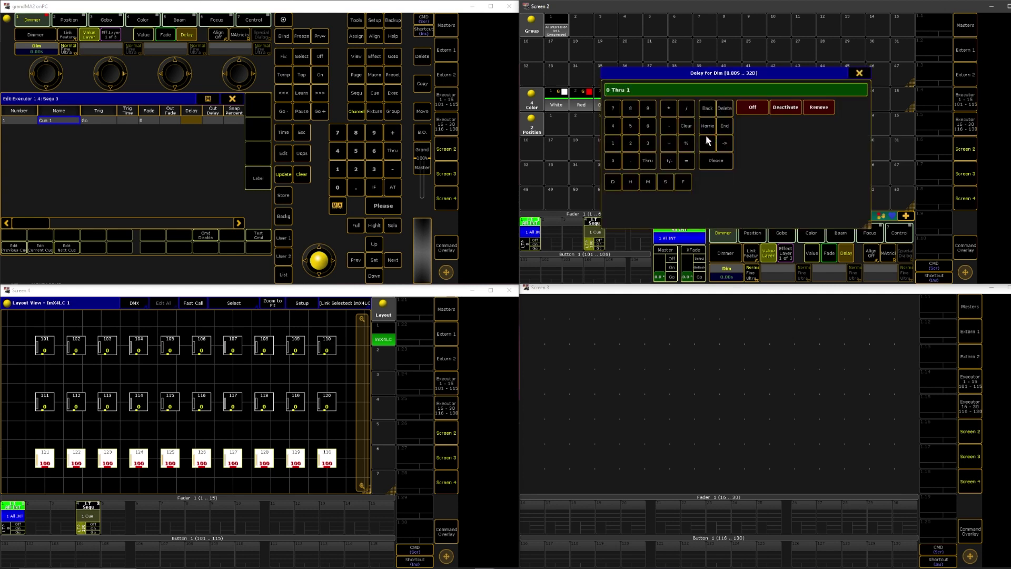
key("Return")
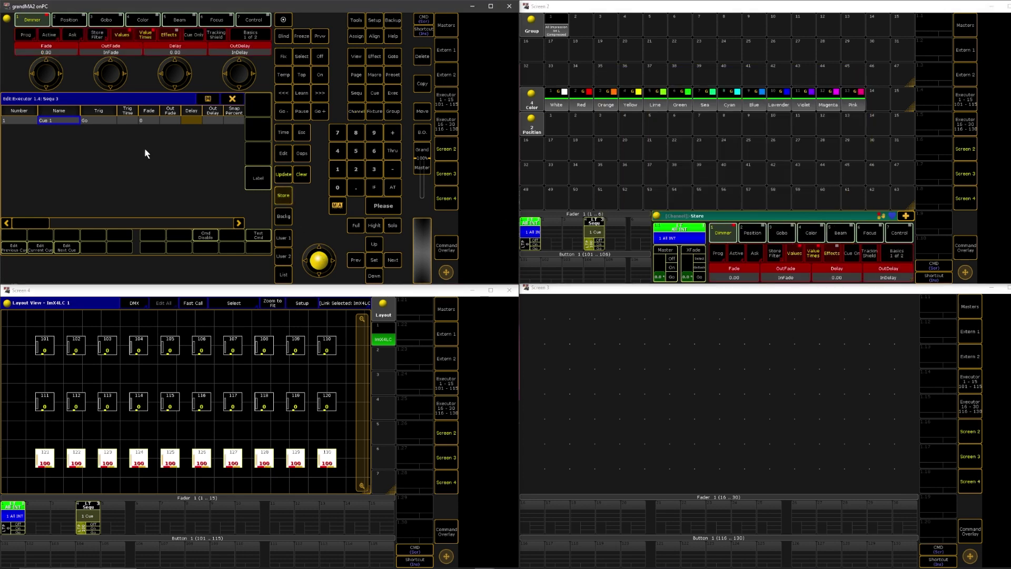
Store the levels into Cue 1, clear the programmer, and replay the cue
left_click(301, 174)
left_click(301, 173)
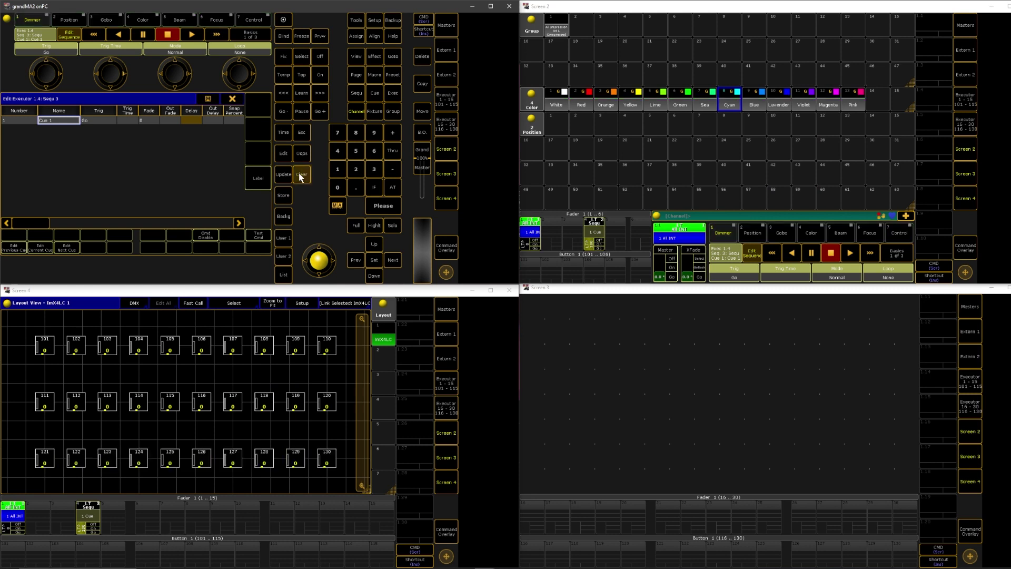
left_click(100, 530)
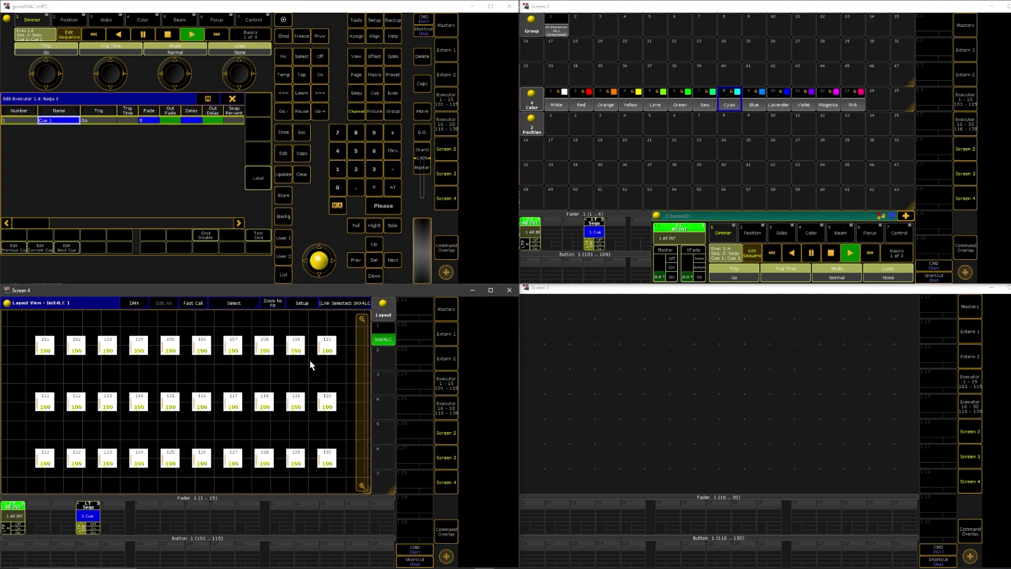
Switch the sequence off and set top-row fixtures 101–110 to 0
left_click(94, 525)
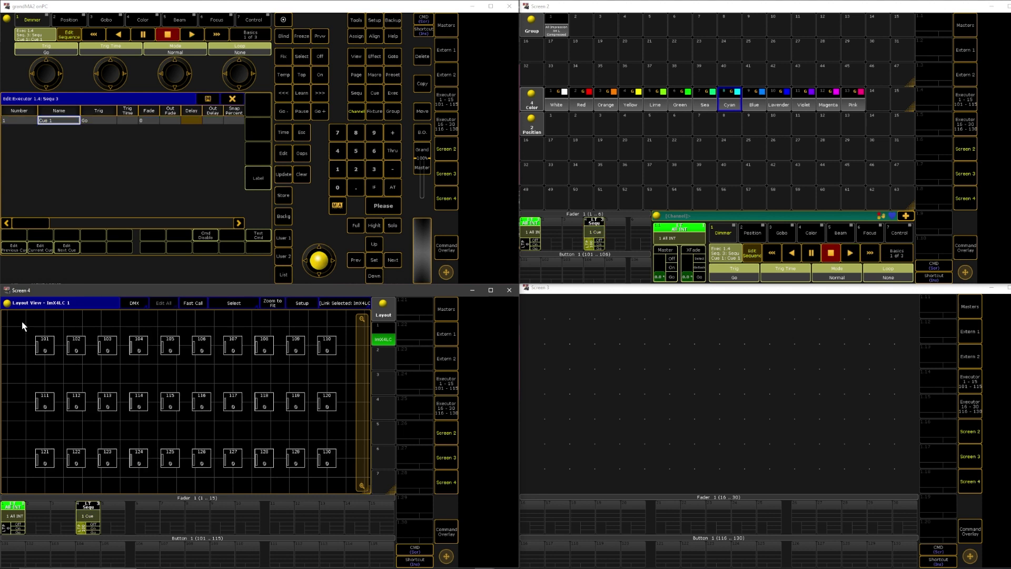
left_click_drag(23, 323, 318, 371)
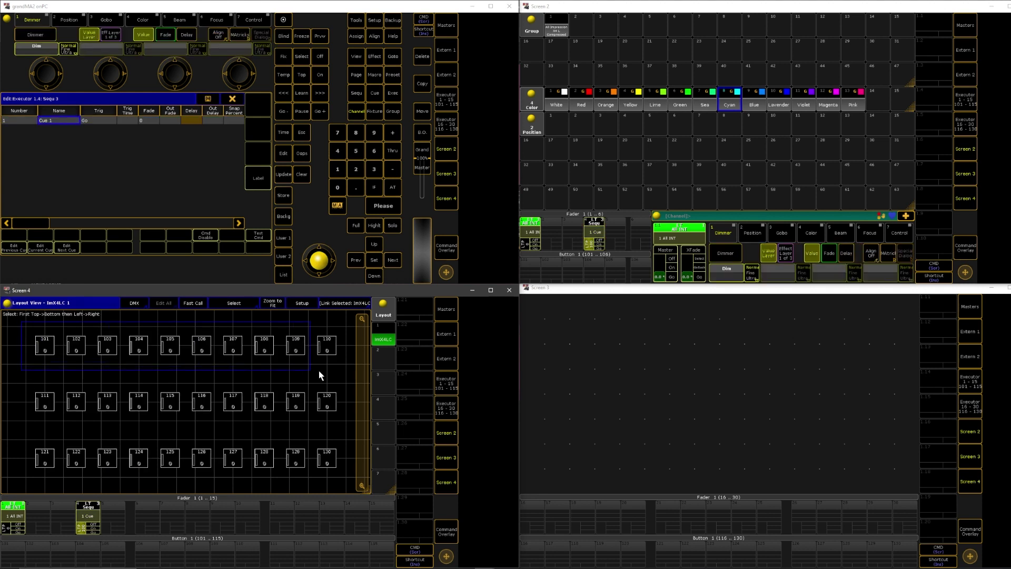
left_click(394, 190)
left_click(343, 190)
left_click(377, 206)
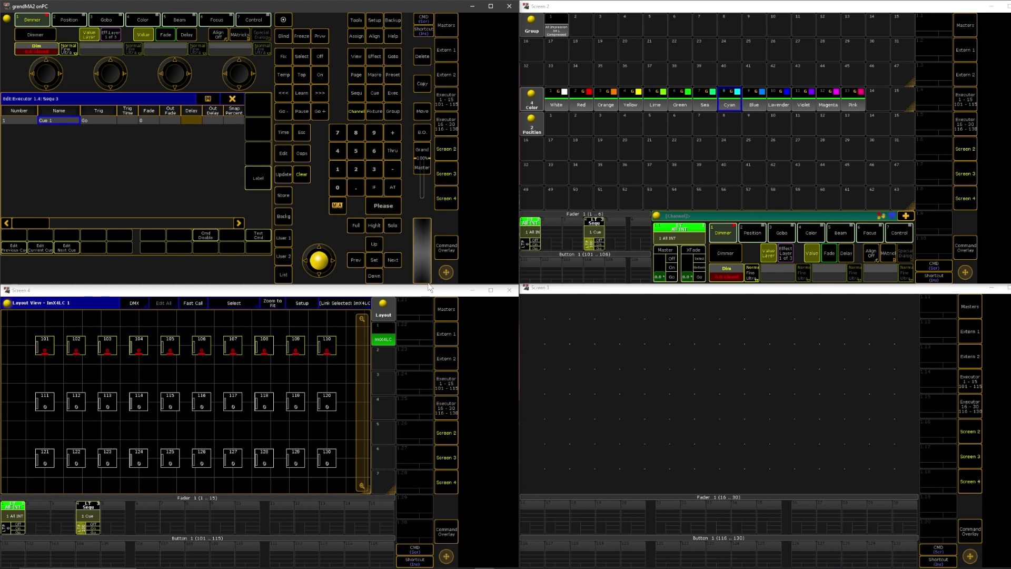
Give the dimmer a 0 thru 1 delay and store it as a second cue on executor 1.4
left_click(843, 254)
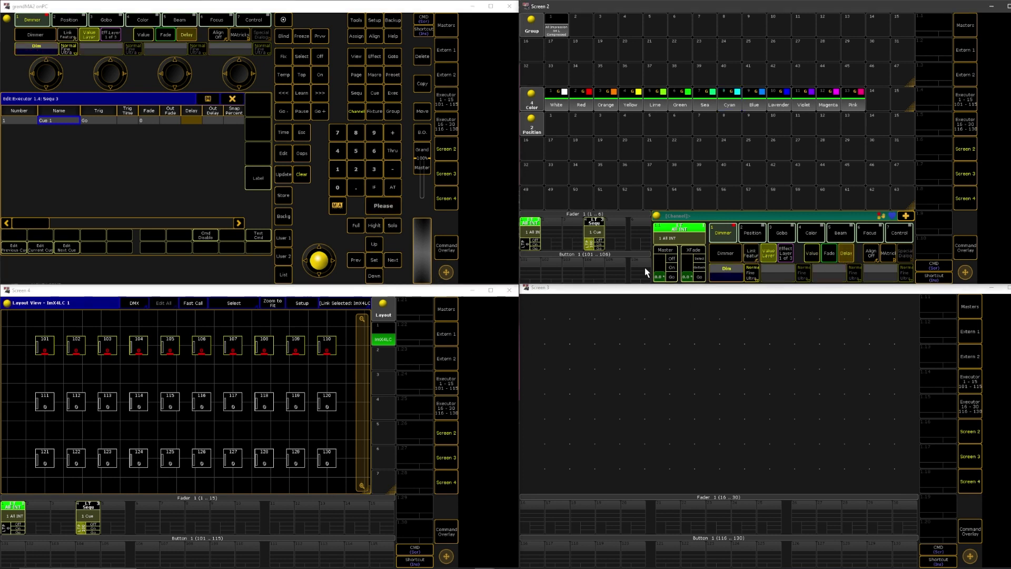
left_click(731, 276)
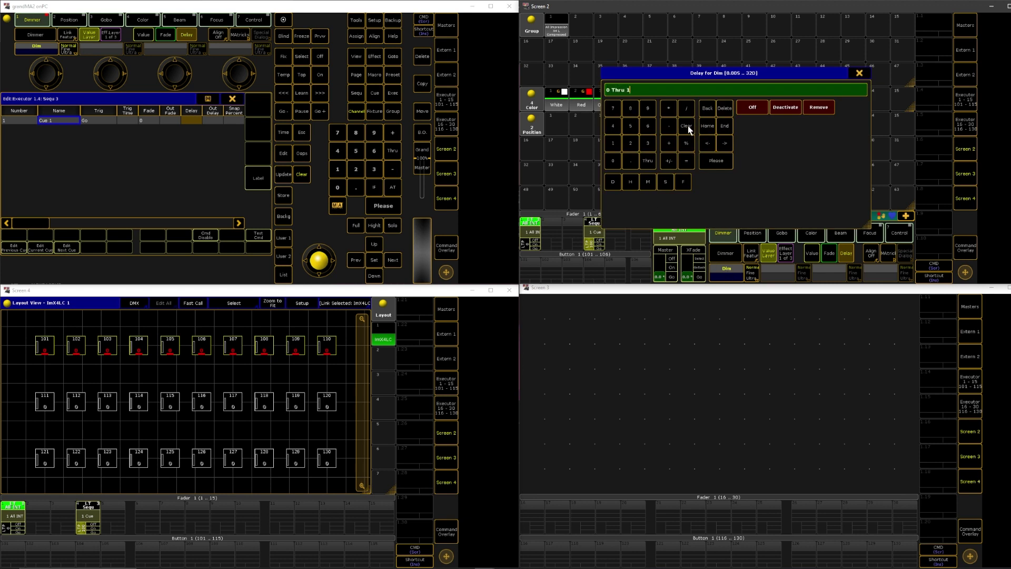
key("Return")
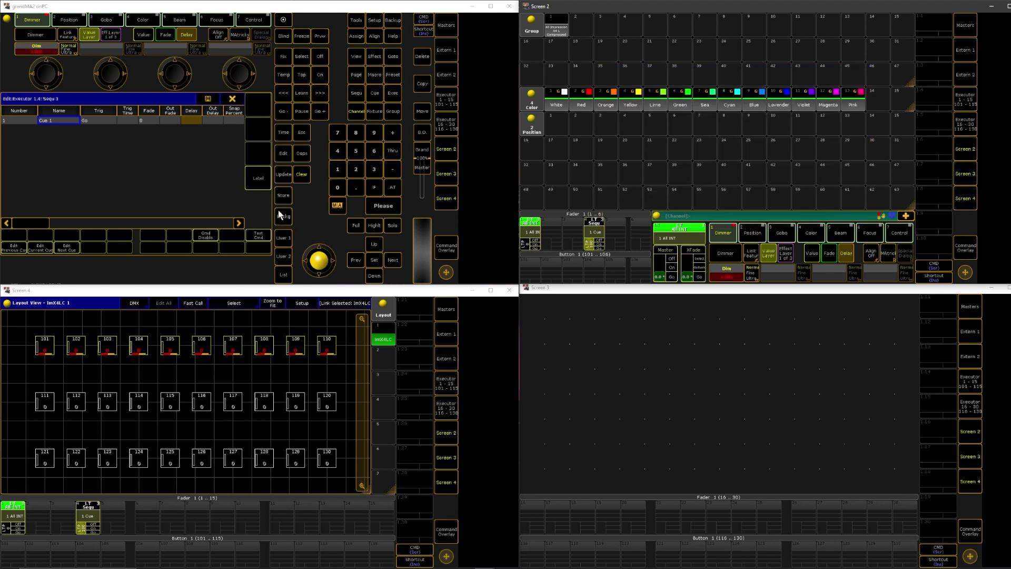
left_click(285, 195)
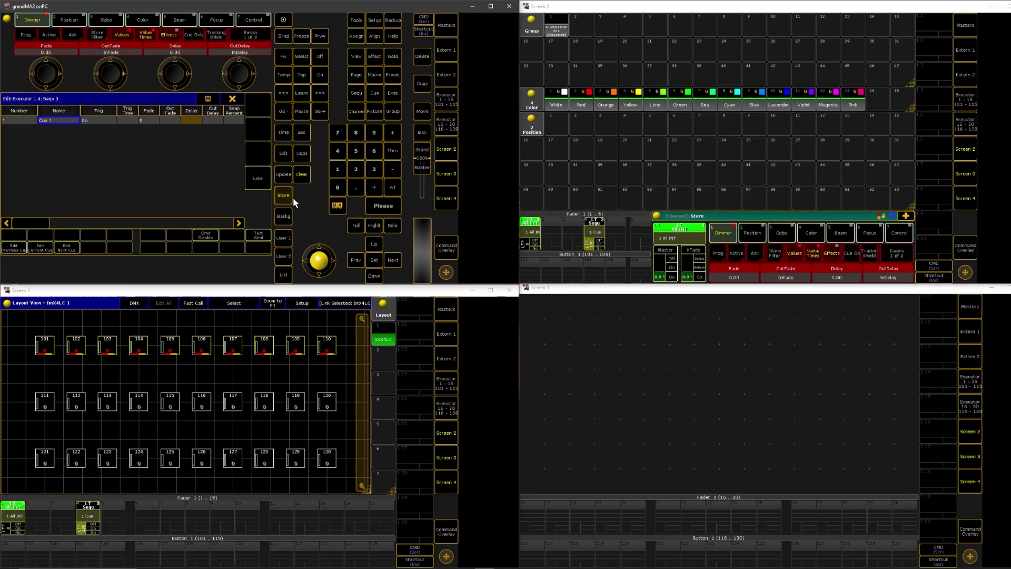
left_click(594, 232)
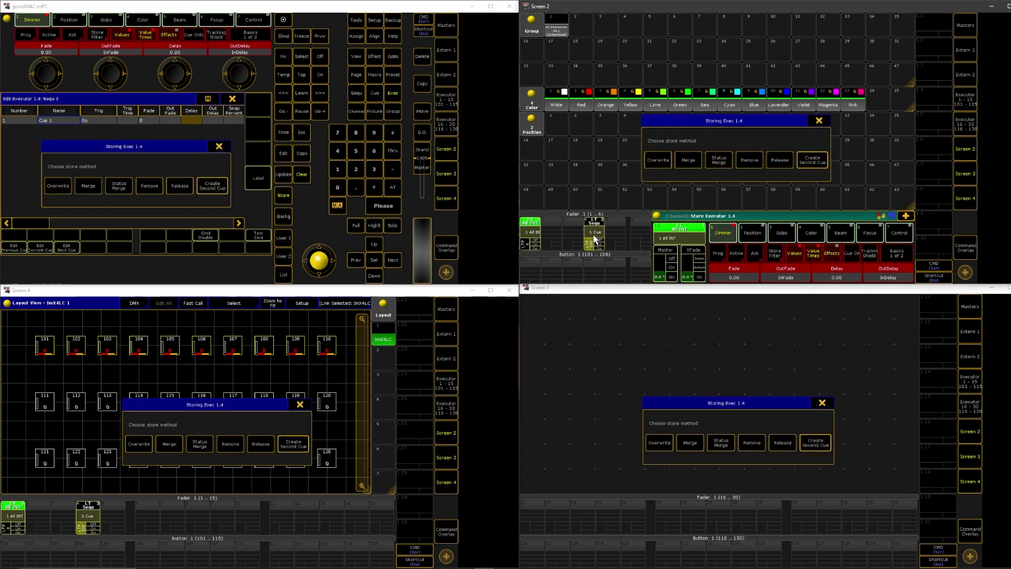
left_click(812, 160)
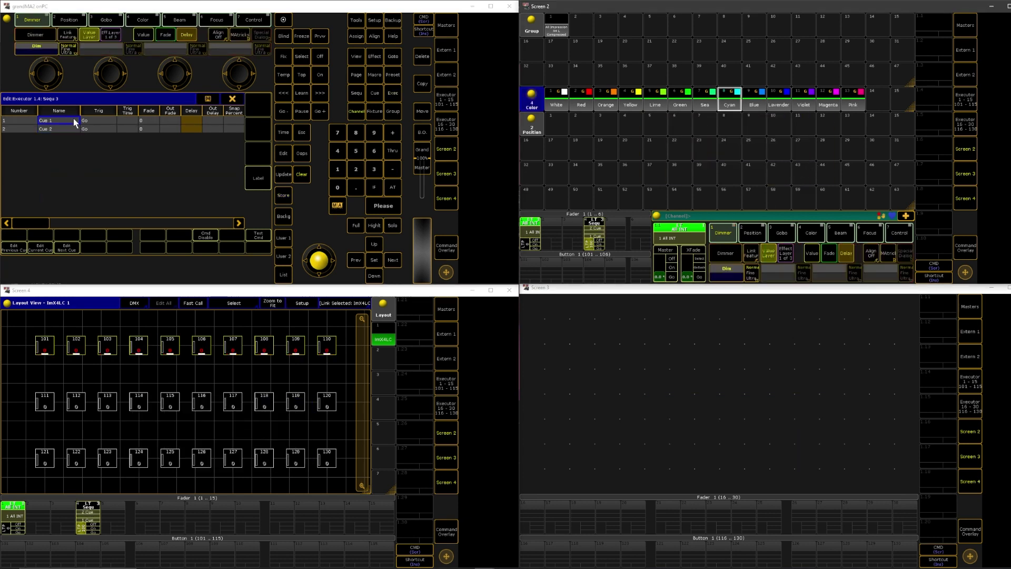
Name Cue 1 'On' and Cue 2 'Off', then clear the programmer
type("On")
key("Return")
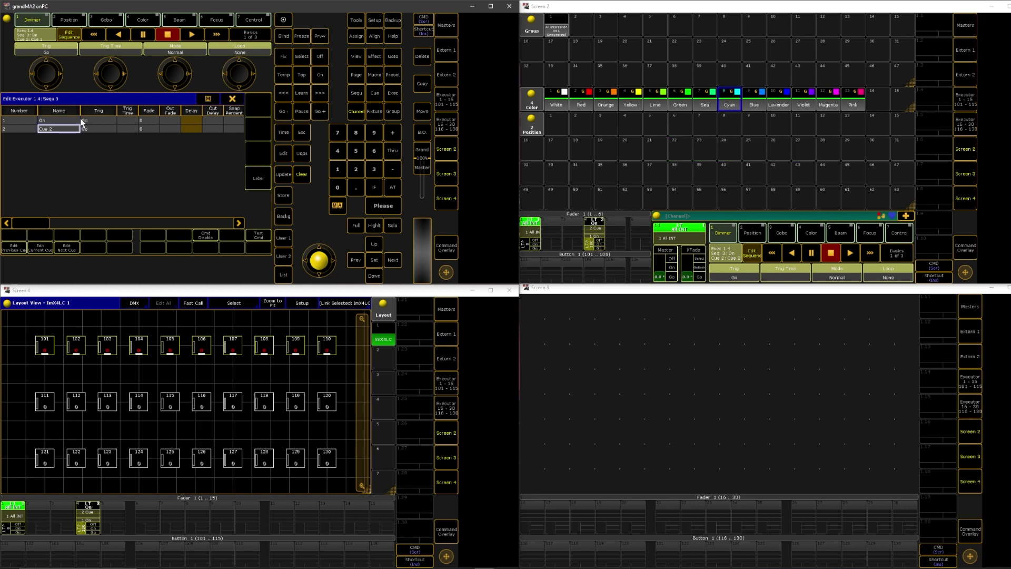
type("Off")
key("Return")
left_click(301, 173)
Set middle-row fixtures 111–120 to 0 with a 3 second dimmer delay
left_click_drag(18, 389, 256, 416)
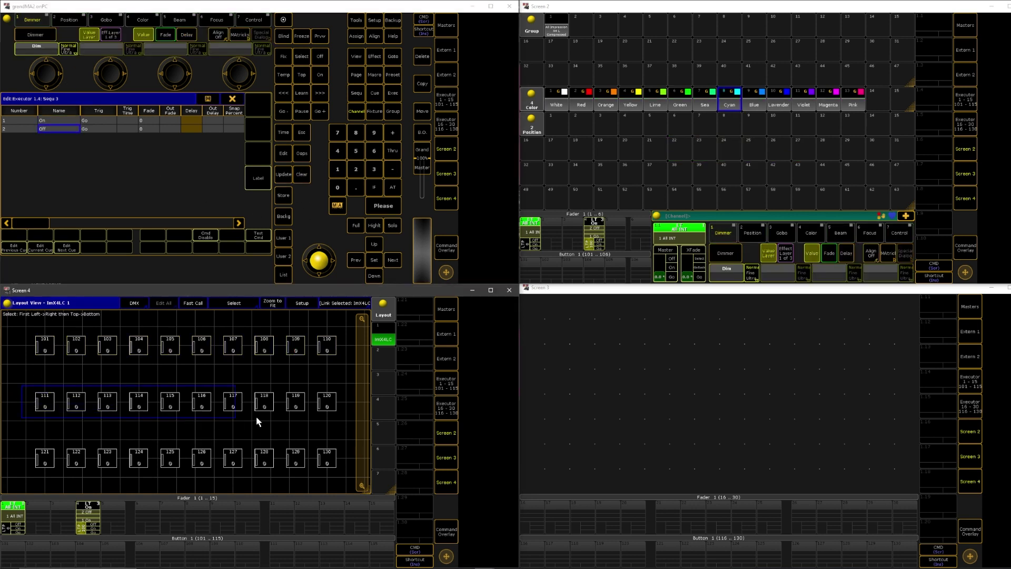
left_click_drag(337, 421, 350, 420)
left_click(392, 186)
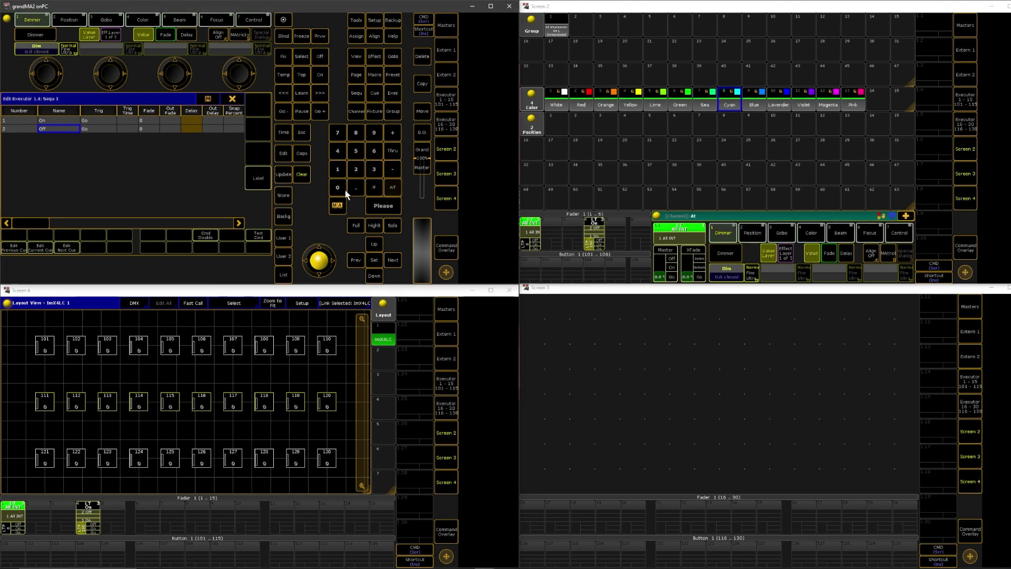
left_click(338, 187)
left_click(383, 206)
left_click(846, 253)
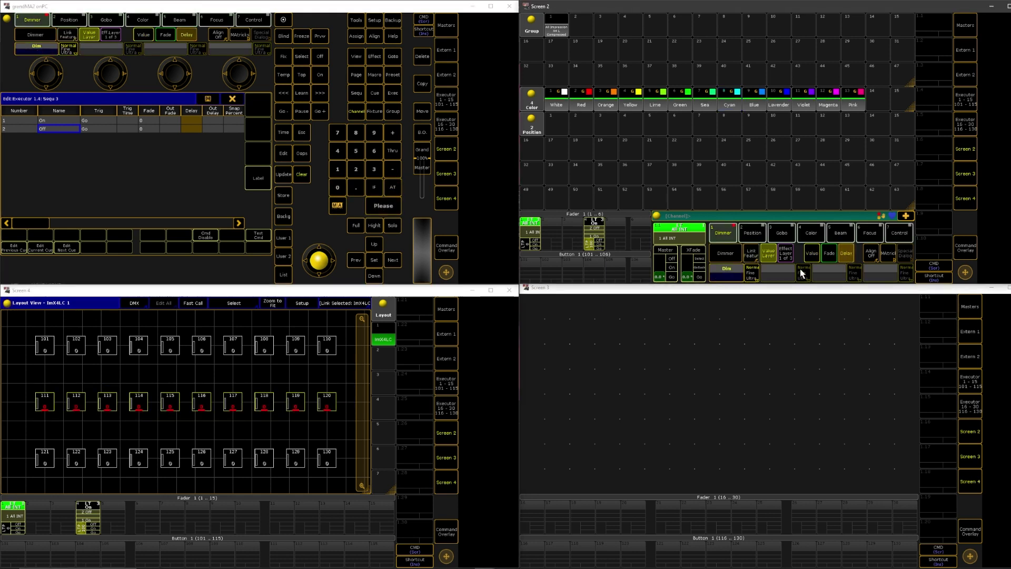
left_click(732, 279)
type("3")
key("Return")
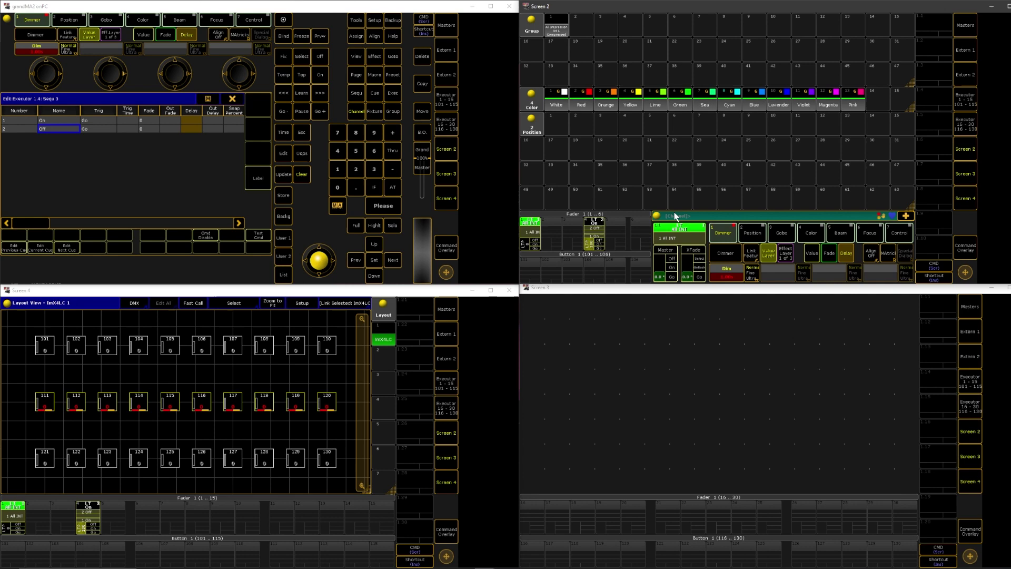
Store the middle-row values into the sequence and clear the programmer
left_click(284, 195)
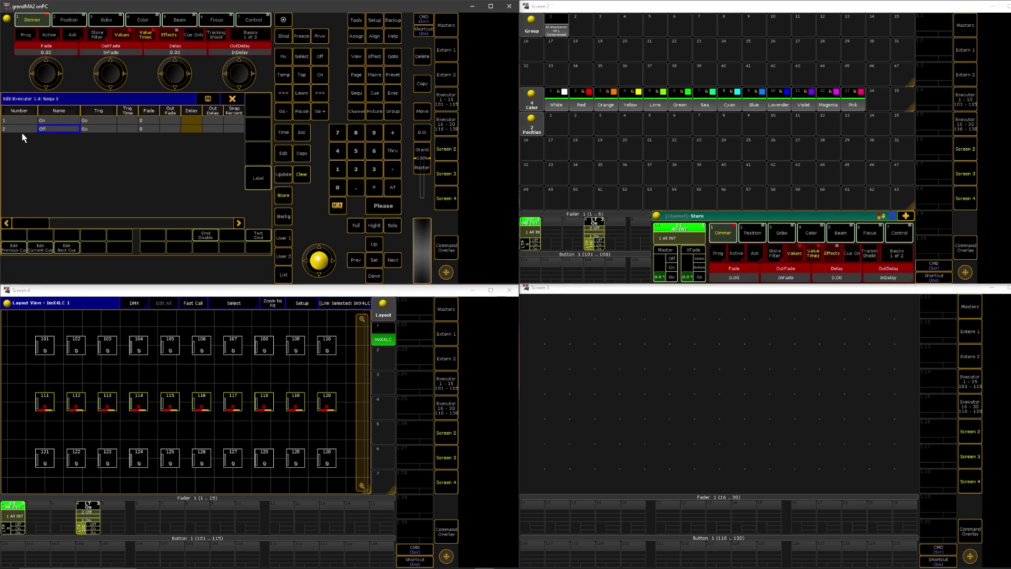
left_click(43, 128)
left_click(163, 197)
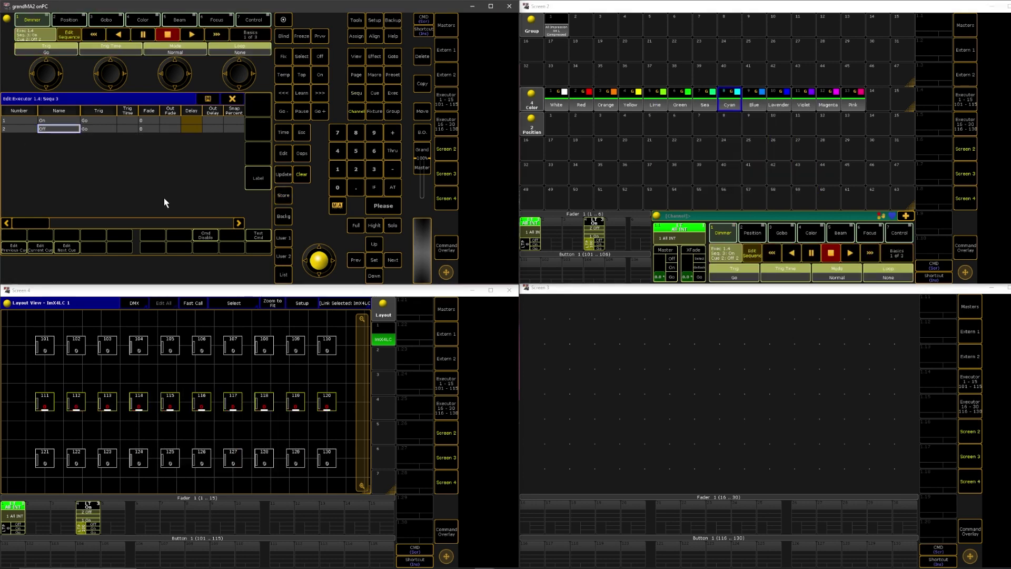
left_click(303, 178)
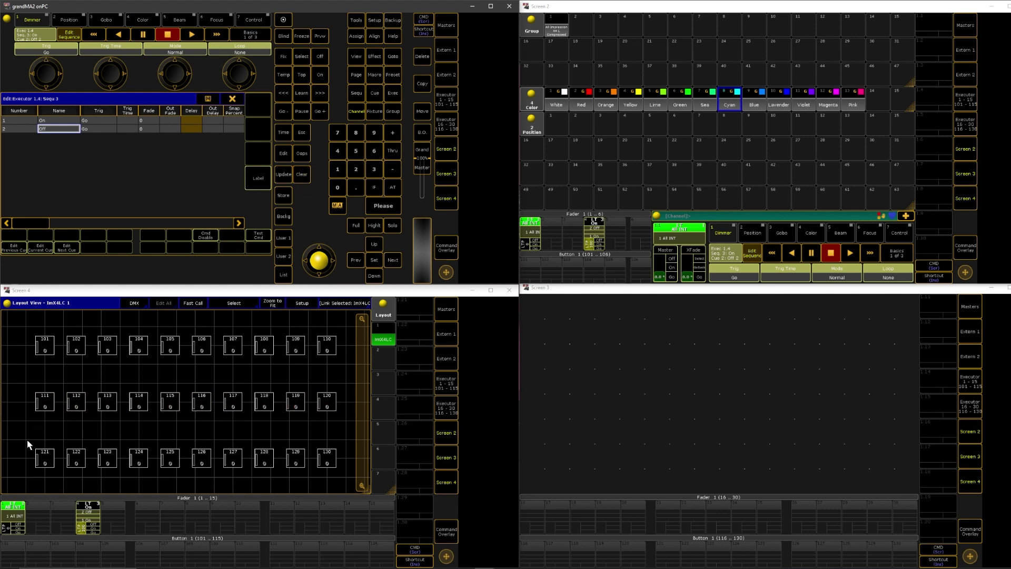
Set bottom-row fixtures 121–130 to 0 with a 0 Thru 1 dimmer delay
left_click_drag(19, 440, 258, 477)
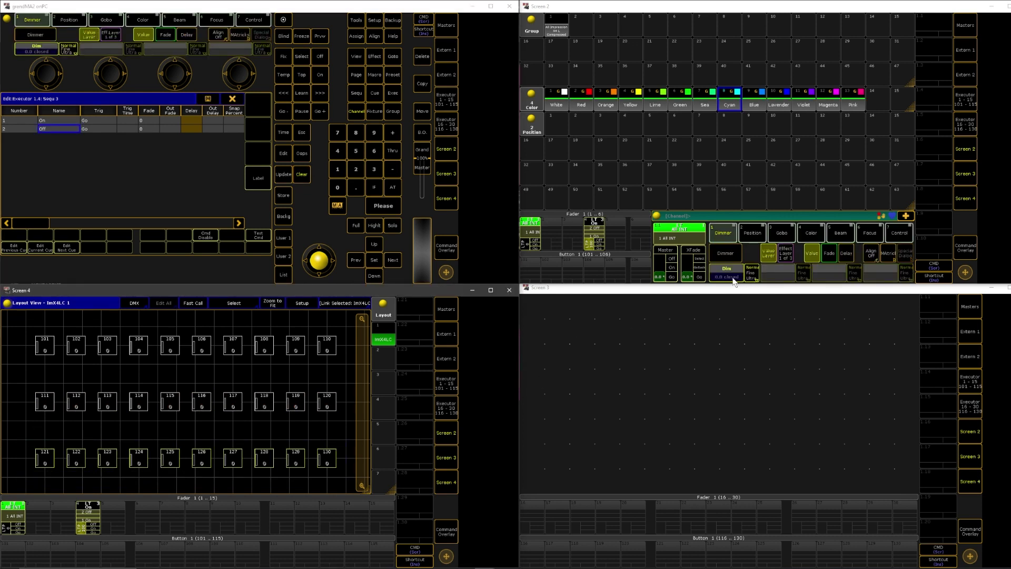
left_click(396, 191)
key("0")
left_click(384, 206)
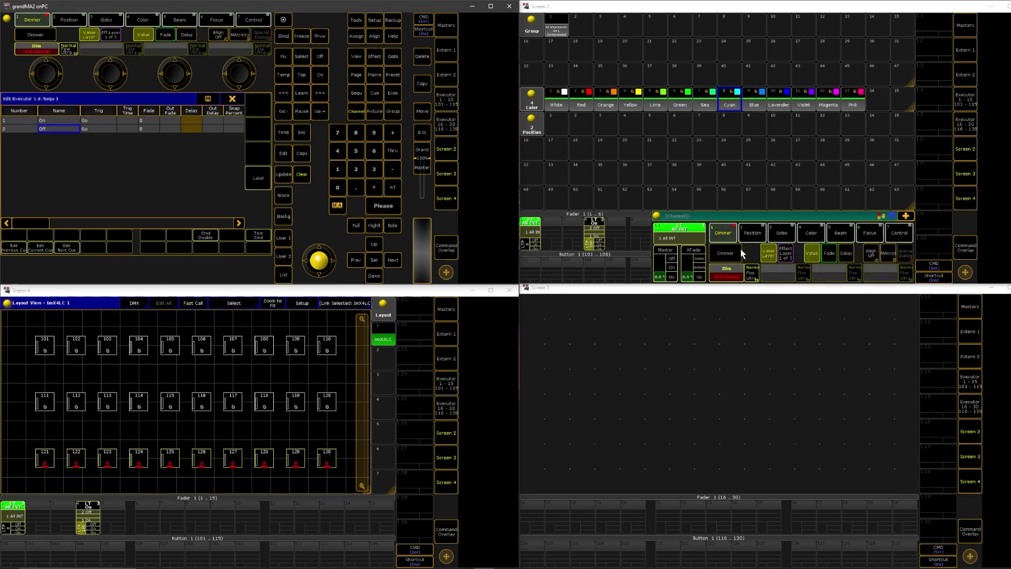
left_click(845, 252)
left_click(732, 271)
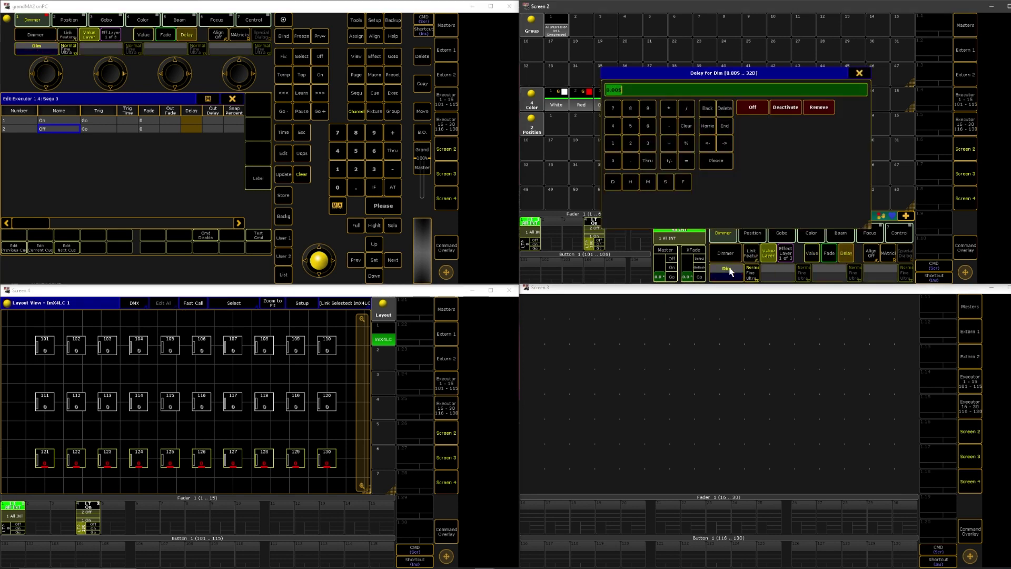
type("0 Thru 1")
key("Return")
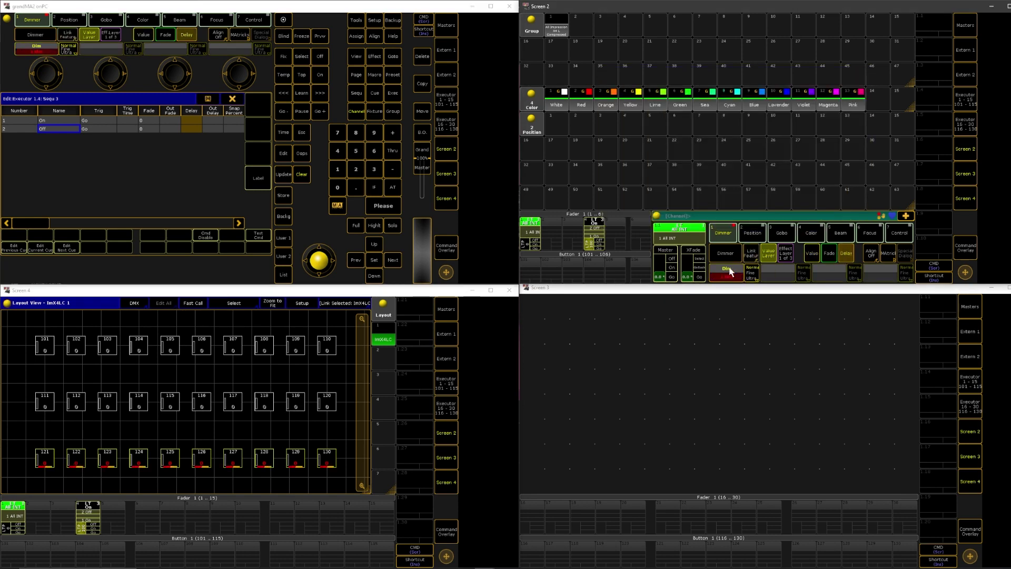
Store the bottom row into cue 2 and clear the programmer
left_click(283, 195)
left_click(74, 129)
left_click(101, 196)
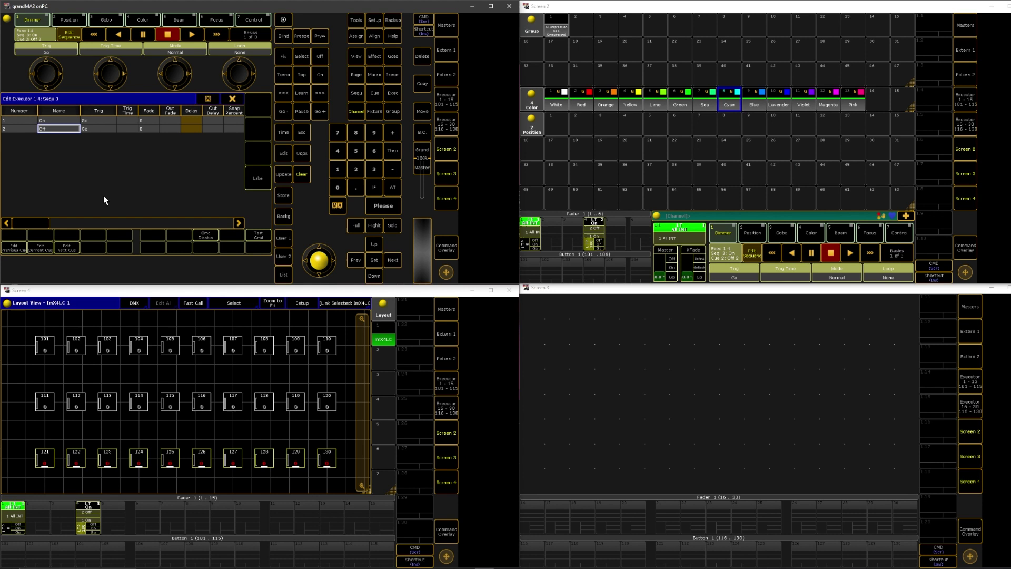
left_click(301, 174)
left_click(301, 173)
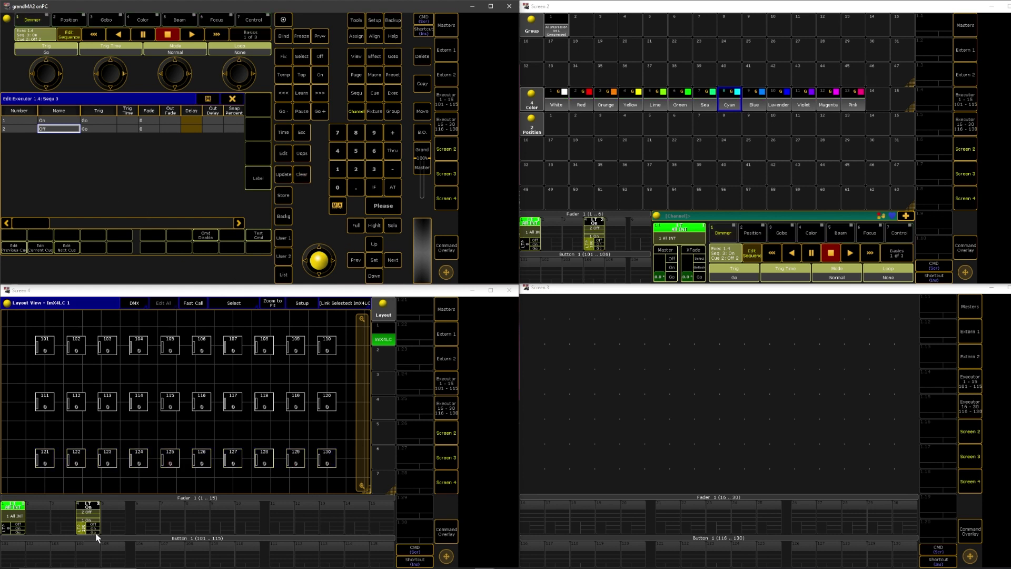
Play executor 4 through On and Off, then set cue 2's trigger to Follow
left_click(95, 532)
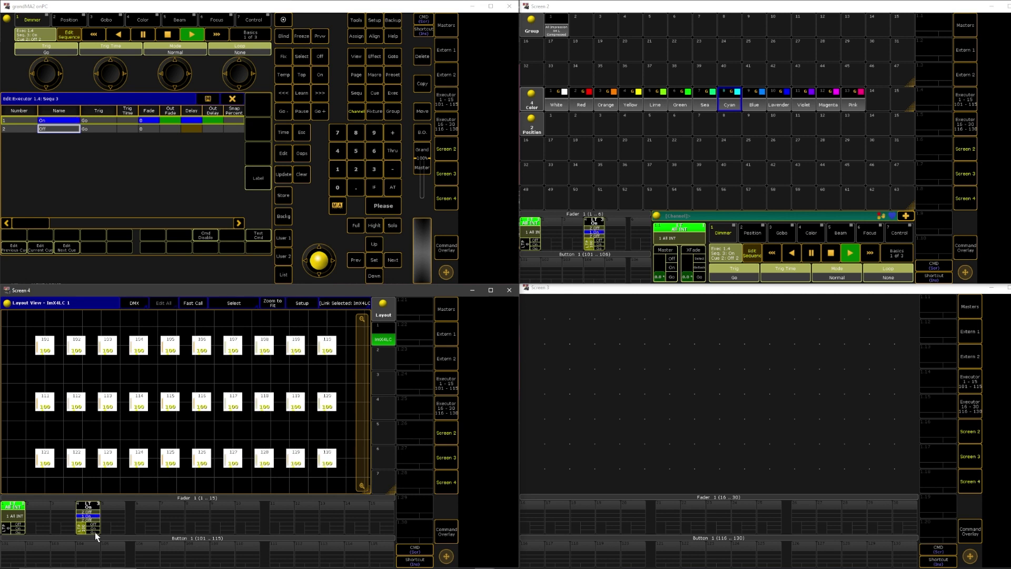
left_click(95, 532)
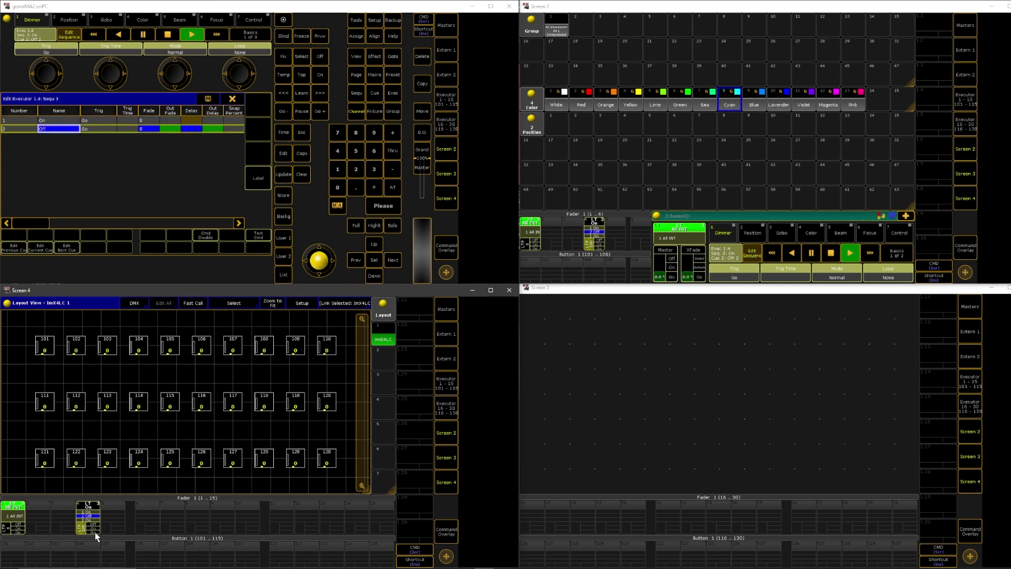
left_click(96, 133)
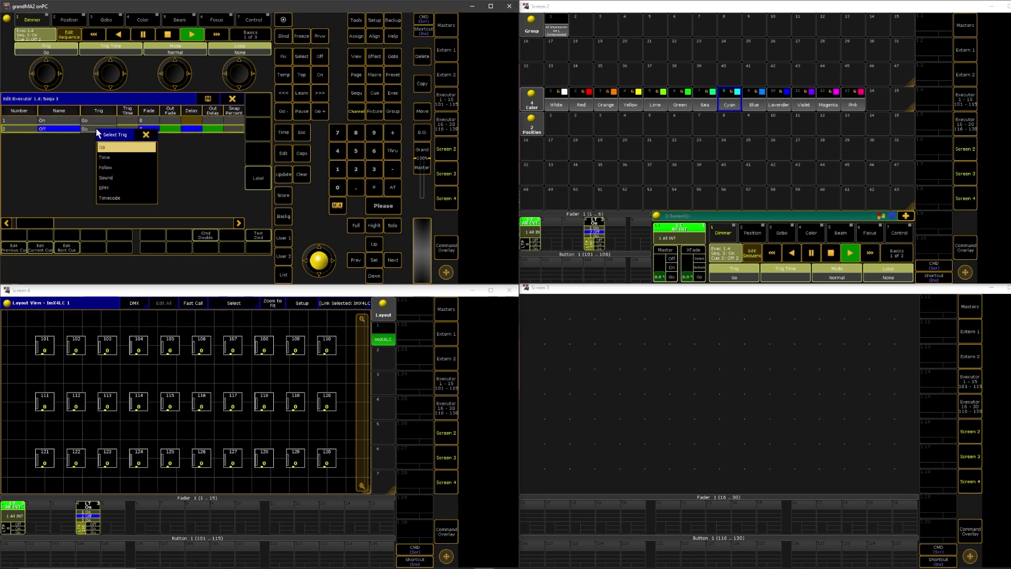
left_click(121, 168)
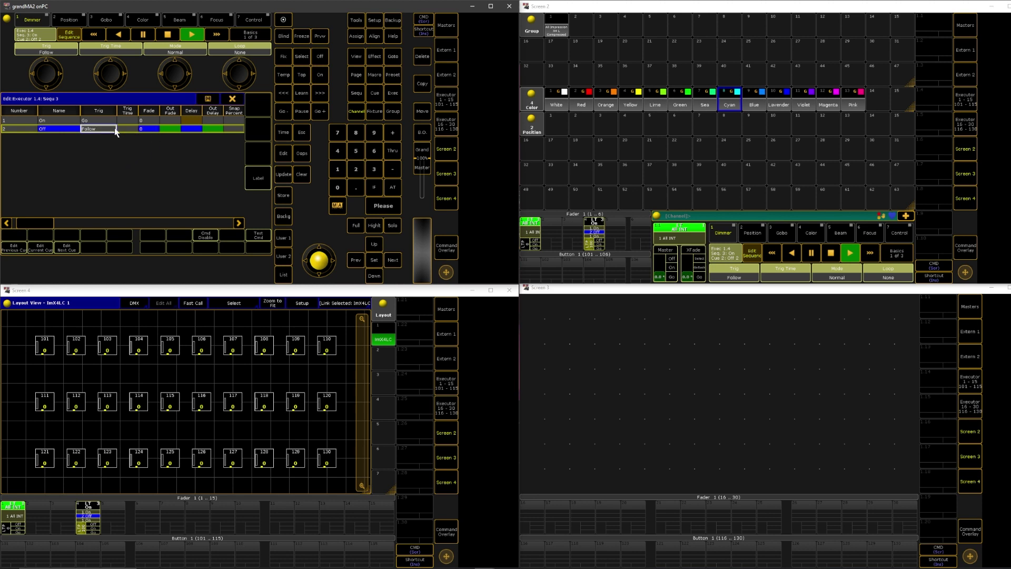
Give cue 2 a 0.2 second trigger time and replay executor 4 to test the follow
left_click(130, 129)
left_click(130, 129)
type("2")
key("Return")
left_click(96, 532)
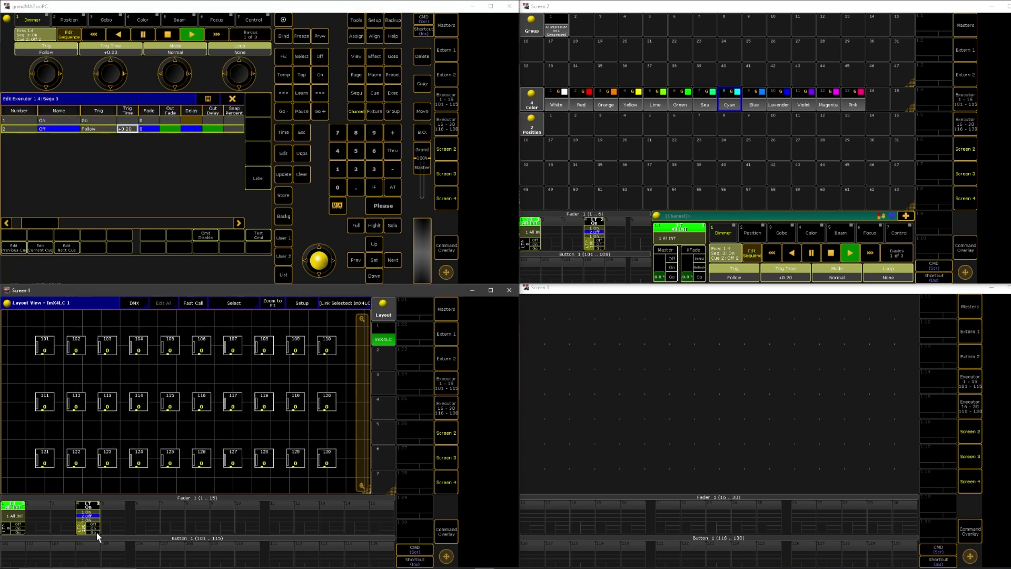
left_click(96, 533)
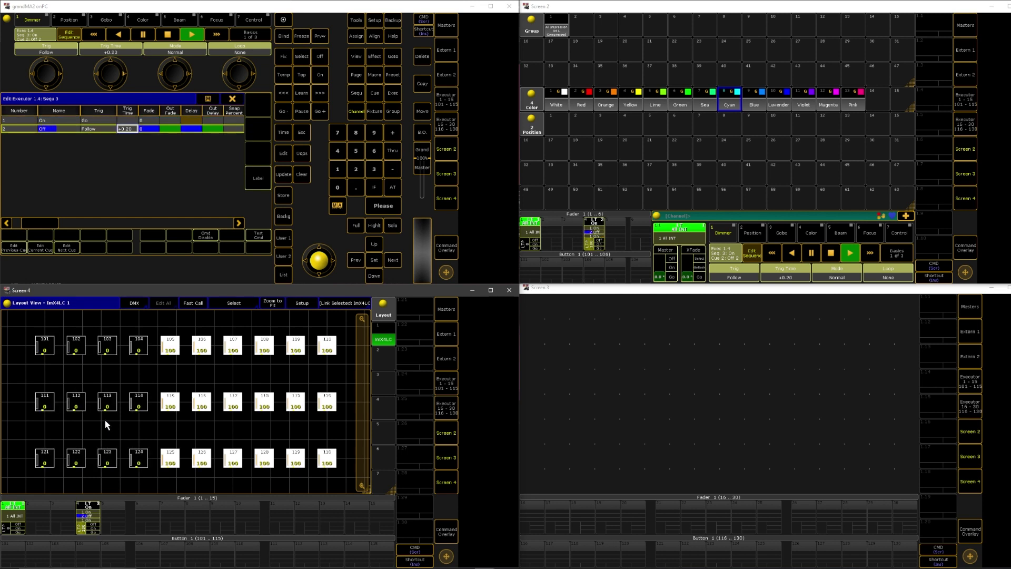
Empty cue 2's trigger time and play executor 4 to test
left_click(127, 130)
key("BackSpace")
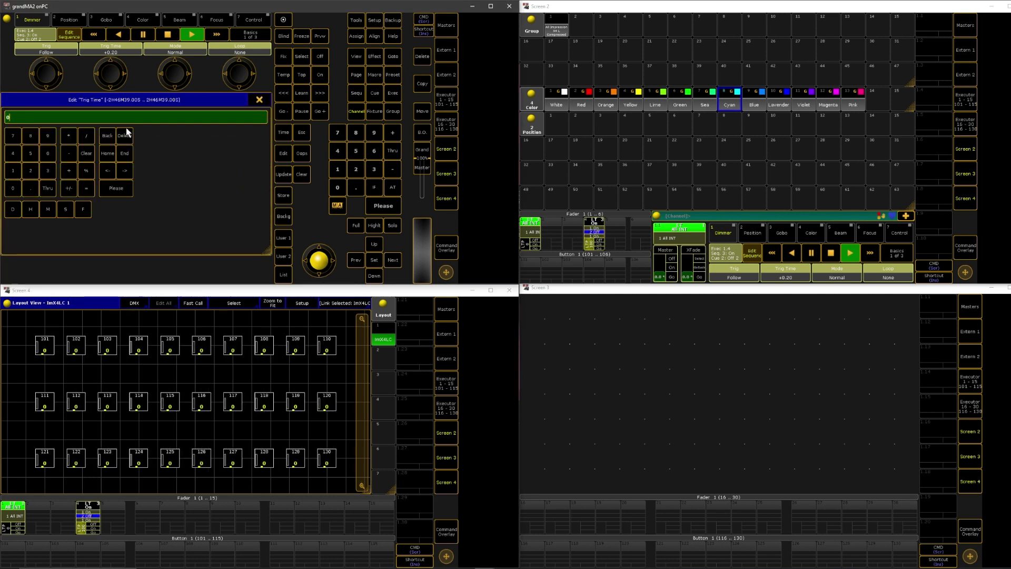
key("Return")
left_click(94, 534)
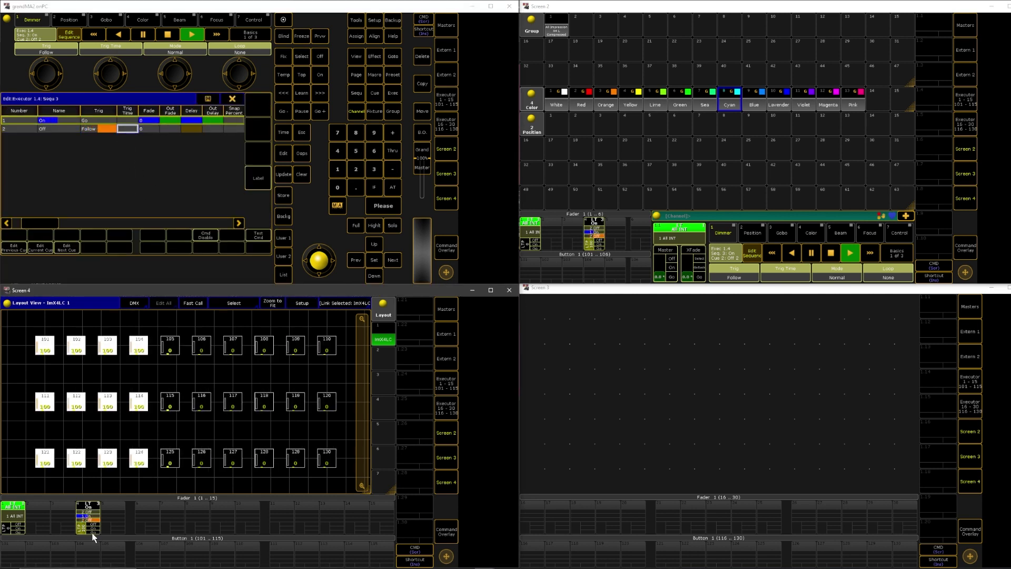
Switch cue 2 to a Time trigger of 0.2 seconds and test playback
left_click(96, 124)
left_click(118, 151)
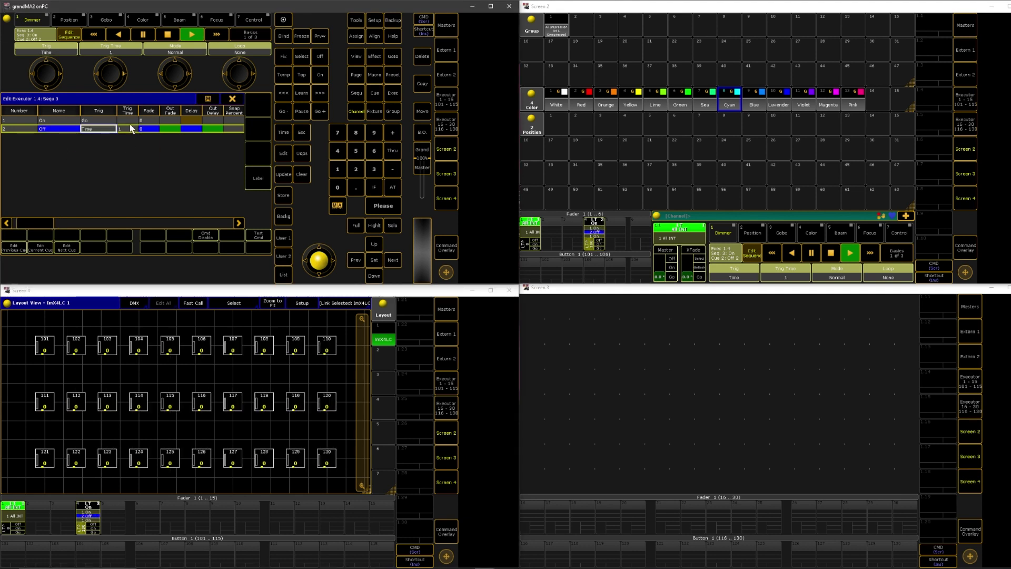
left_click(130, 128)
type("0.2")
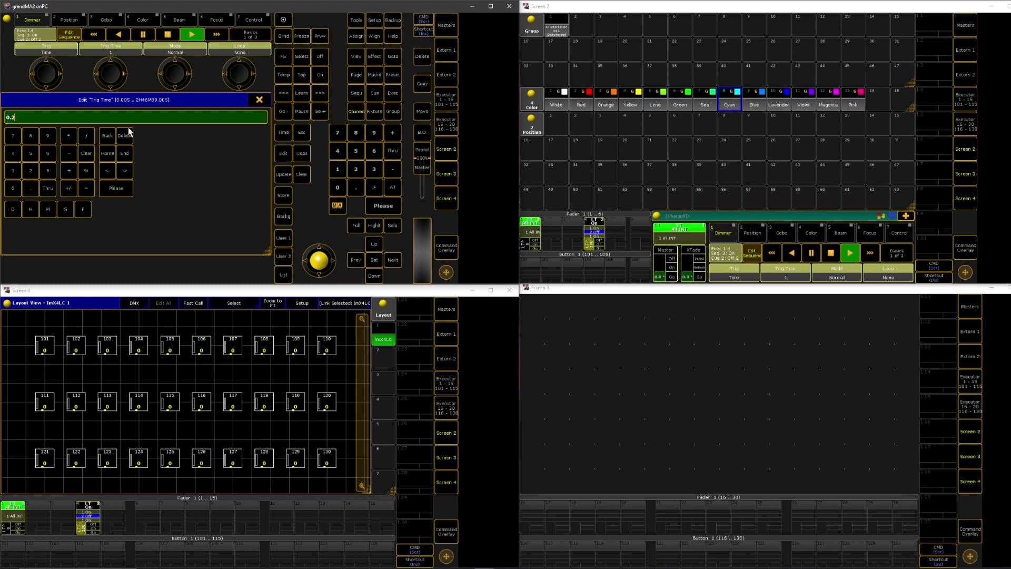
key("Return")
left_click(93, 533)
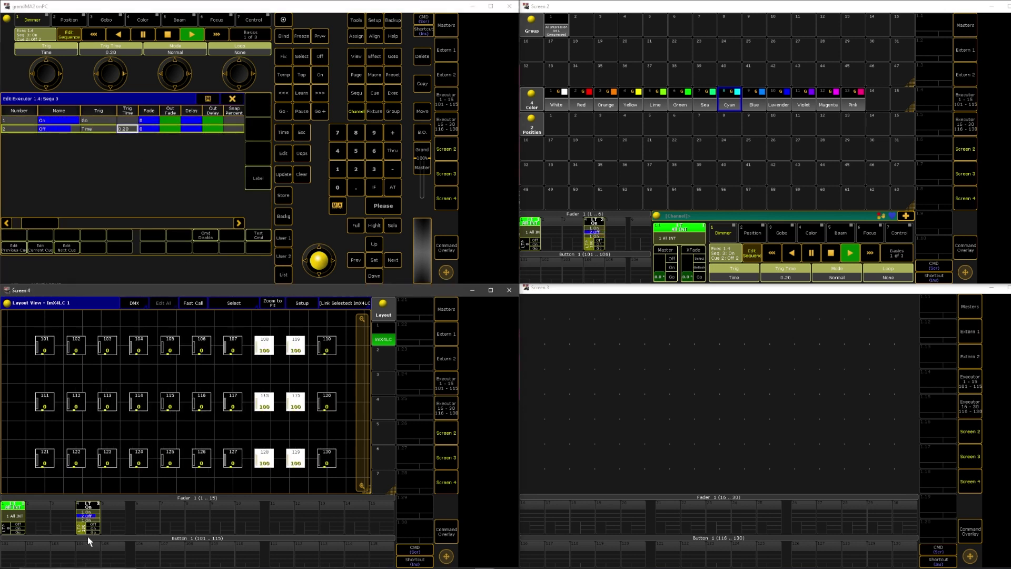
Raise cue 2's trigger time to 0.5 and play executor 4 again
left_click(126, 129)
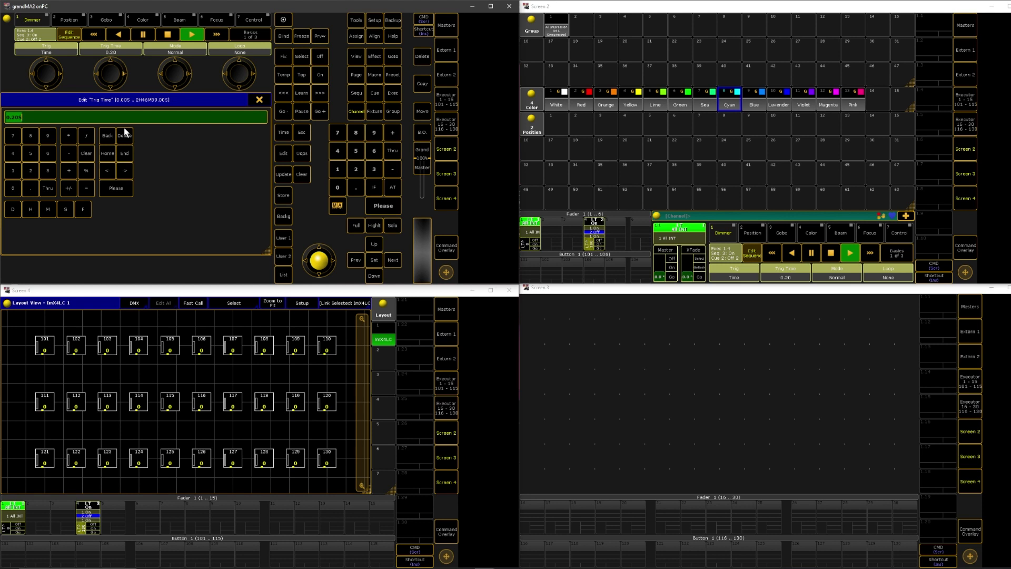
type("0.5")
key("Return")
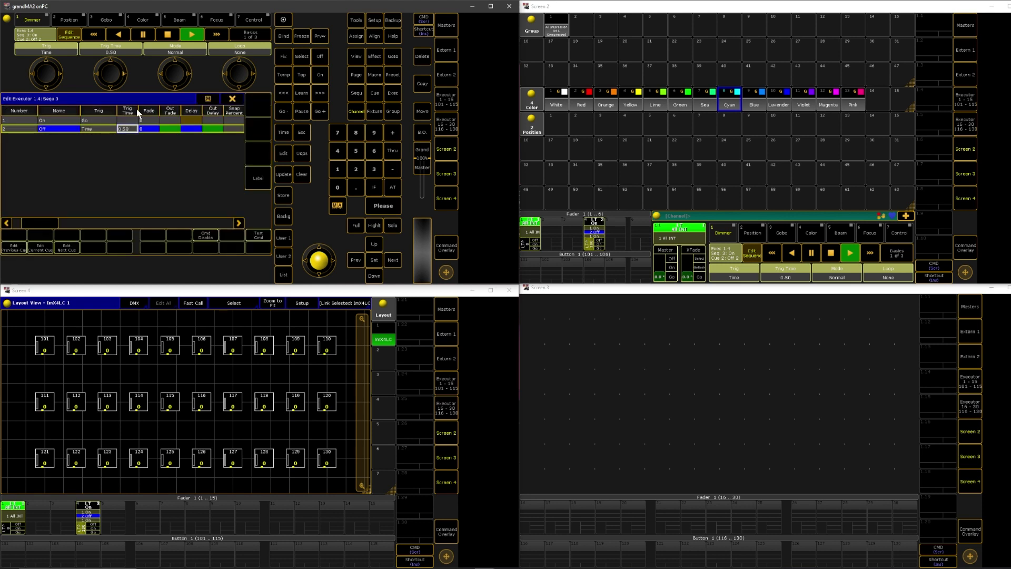
left_click(94, 532)
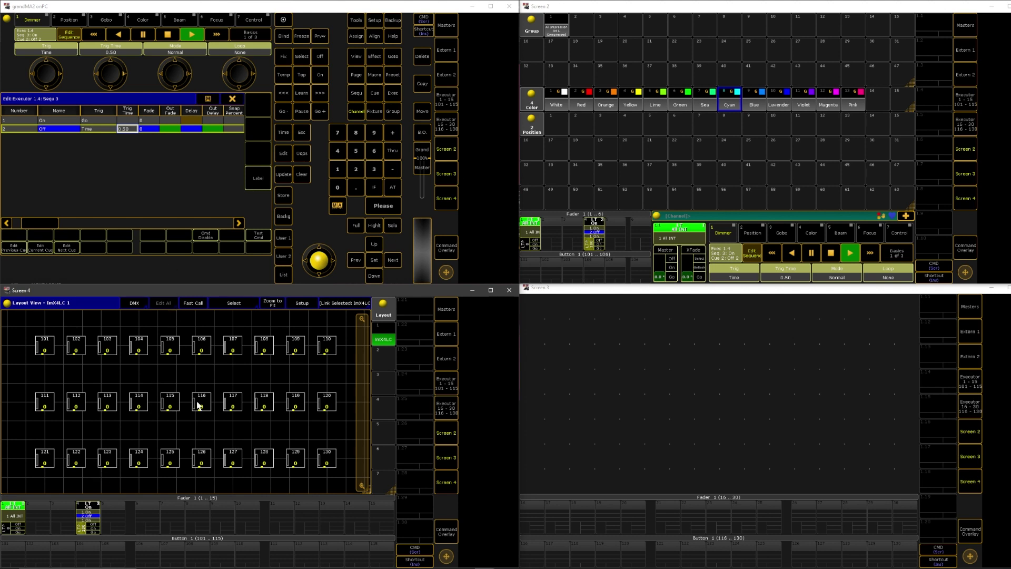
Cycle through the dimmer, position, gobo, colour, beam, focus and control encoder pages, ending on dimmer
left_click(723, 234)
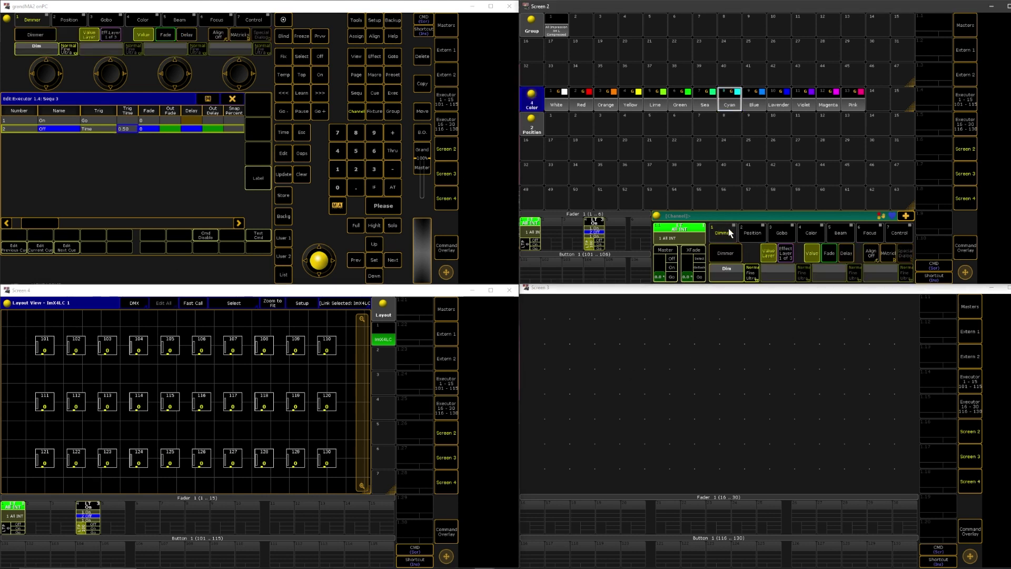
left_click(752, 235)
left_click(787, 237)
left_click(816, 232)
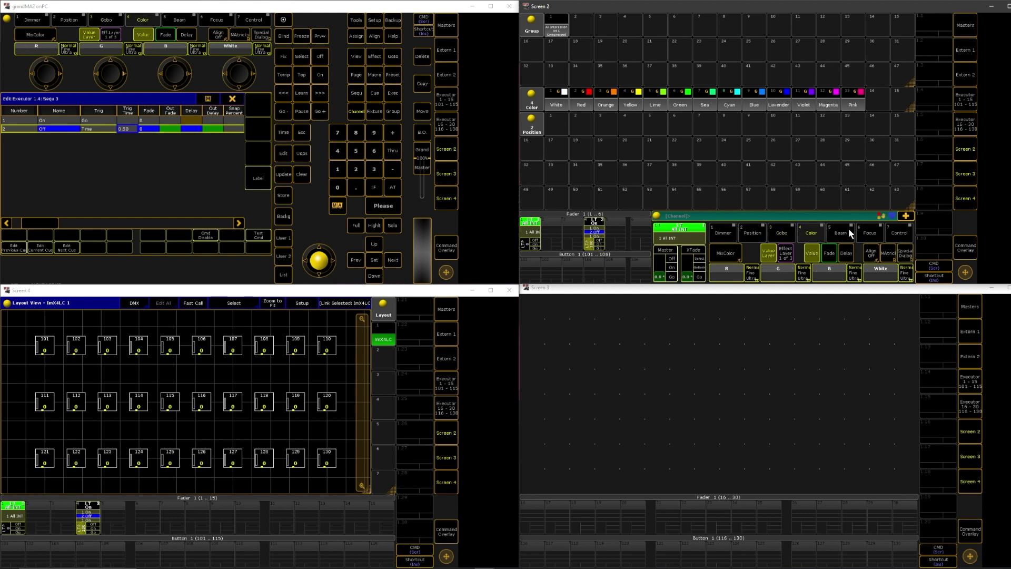
left_click(842, 229)
left_click(867, 238)
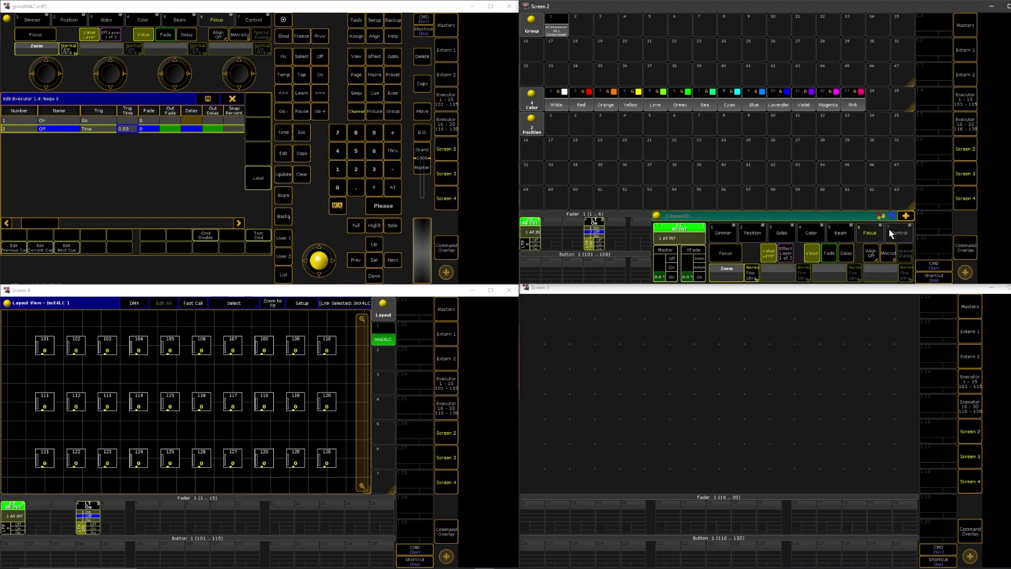
left_click(886, 234)
left_click(720, 235)
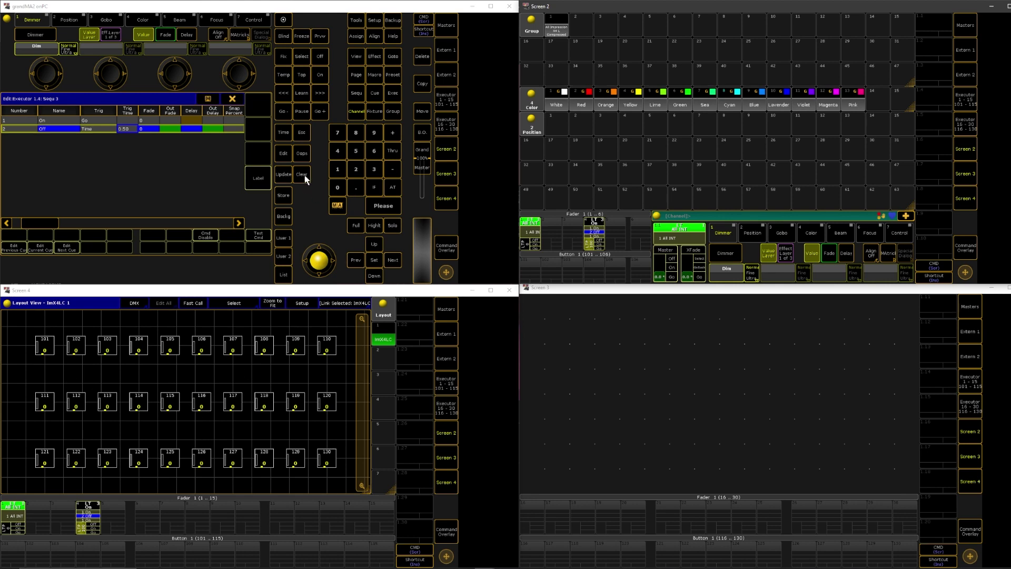
Push executor 1's master to full, select top-row fixtures 101–110, and clear the programmer
left_click_drag(663, 276, 659, 264)
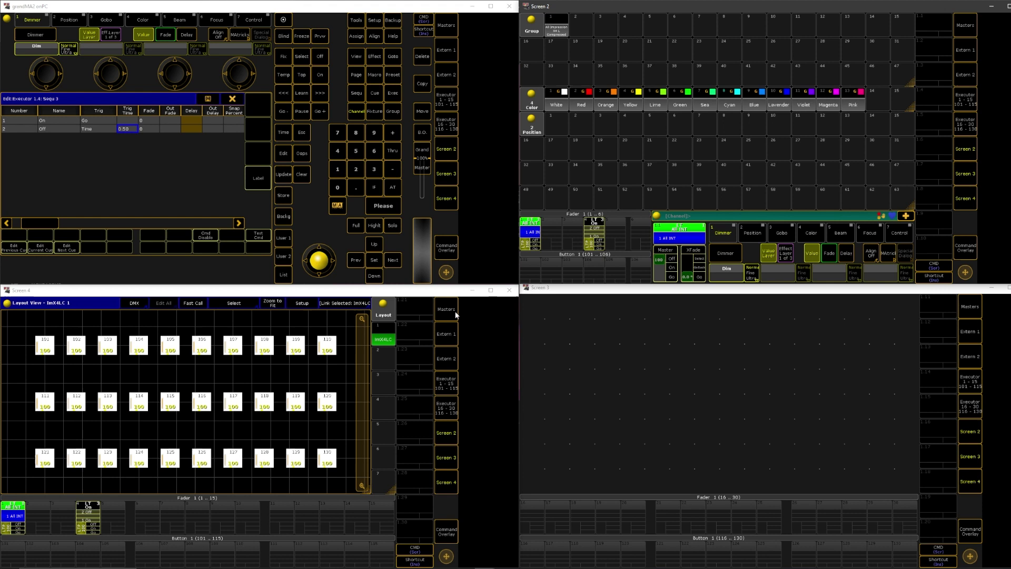
left_click_drag(24, 329, 340, 365)
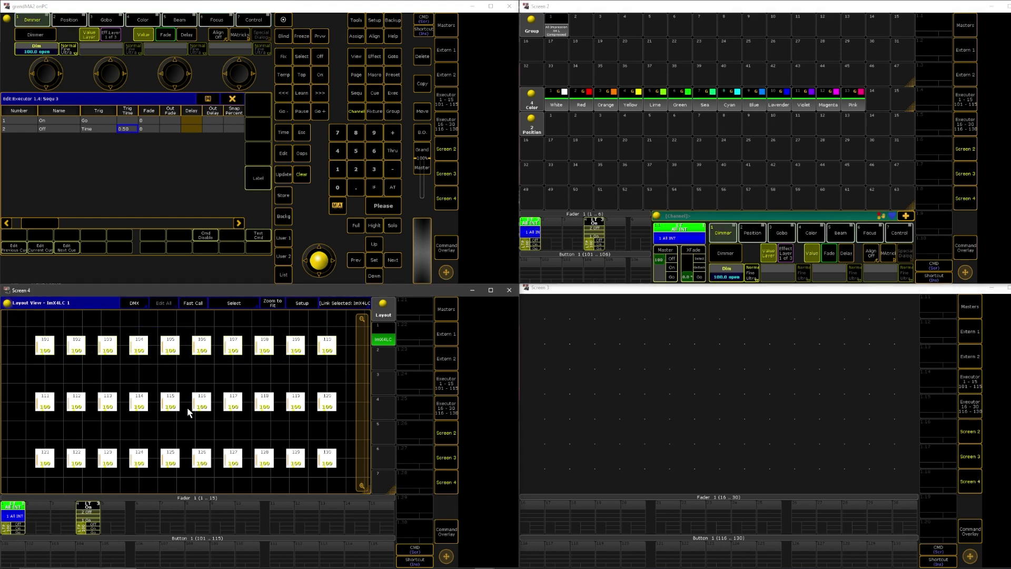
left_click_drag(11, 327, 350, 358)
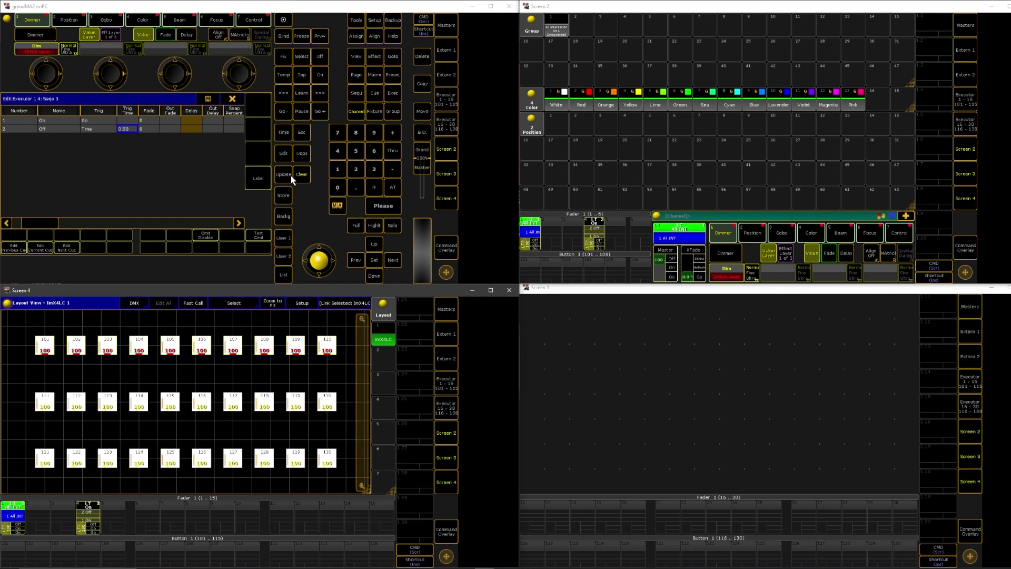
left_click(299, 174)
left_click(299, 175)
Select fixtures 101–110, apply the Blue preset, and give the dimmer a 0 Thru 1 fade
left_click_drag(19, 327, 337, 365)
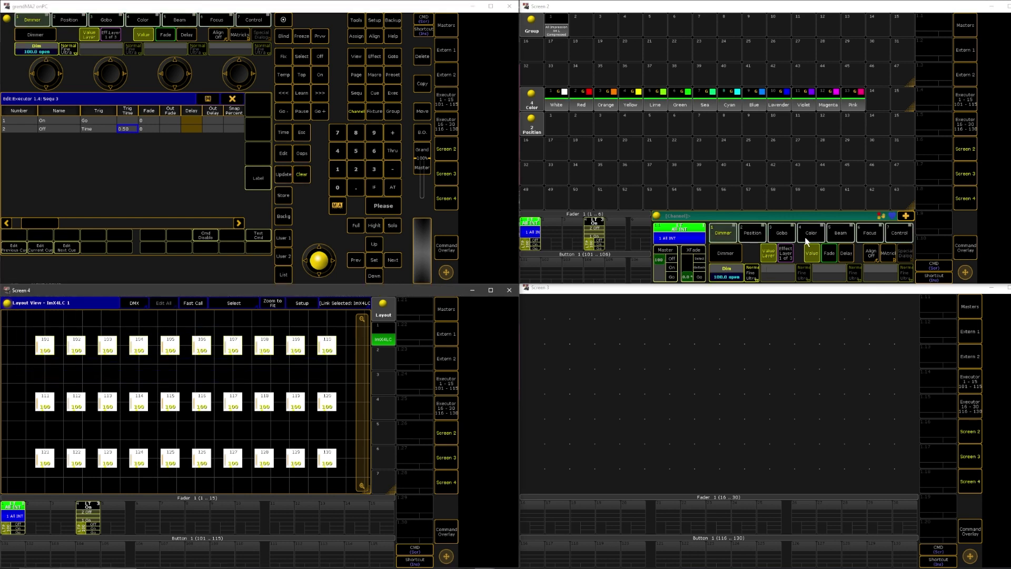
left_click(752, 100)
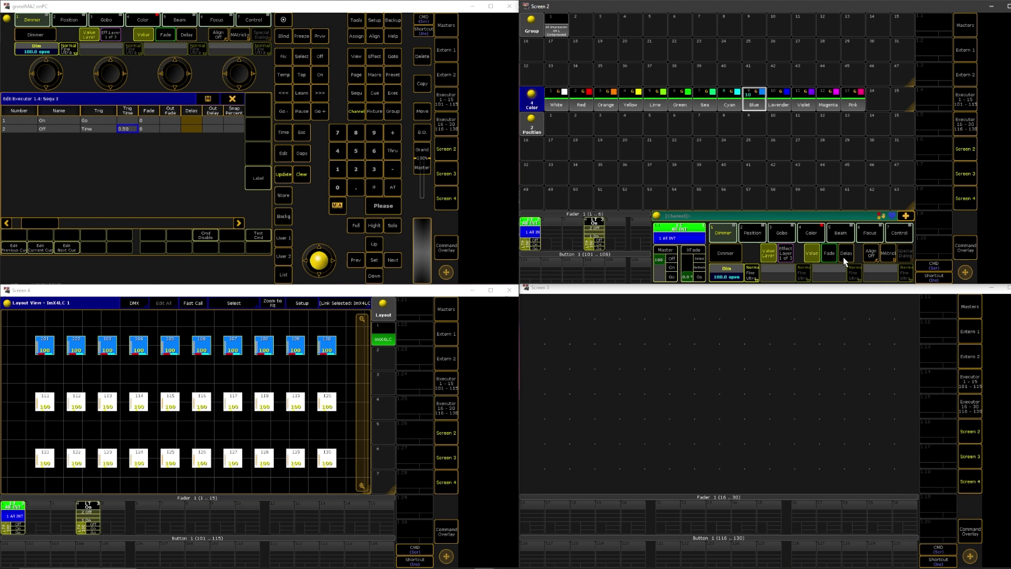
left_click(830, 255)
left_click(736, 278)
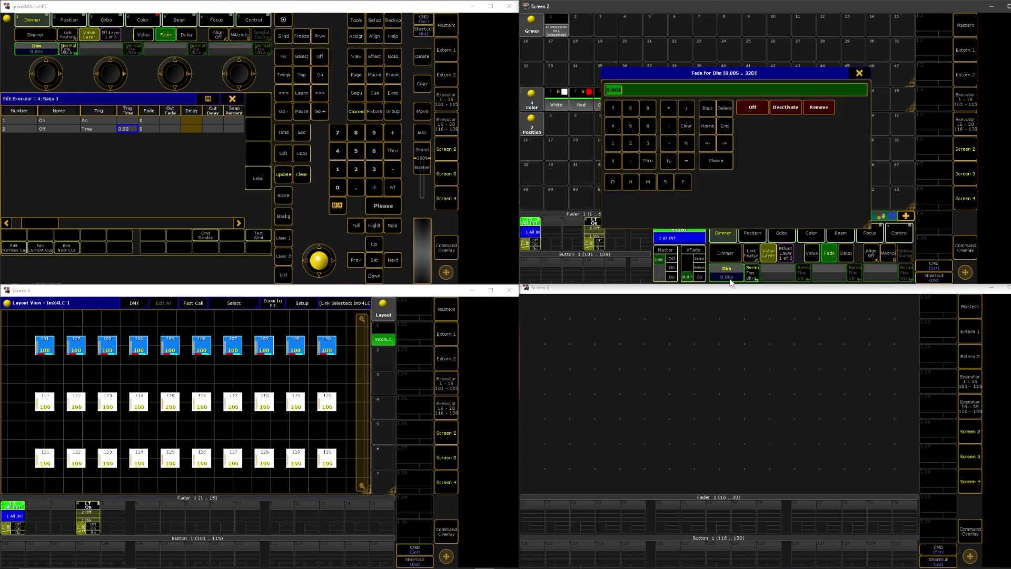
type("0 Thru 1")
key("Return")
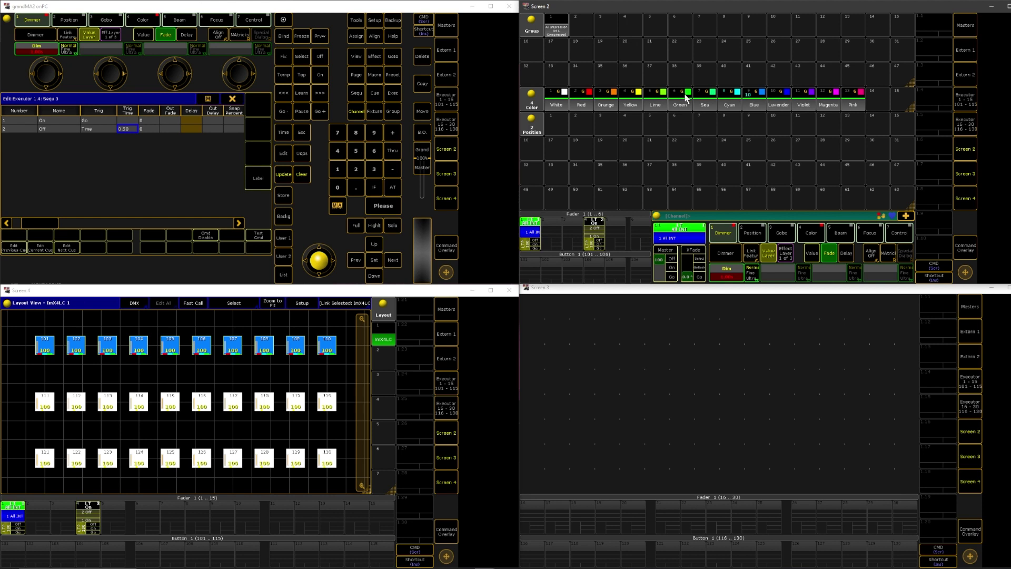
Store the blue top row onto an empty executor and clear the programmer
left_click(287, 198)
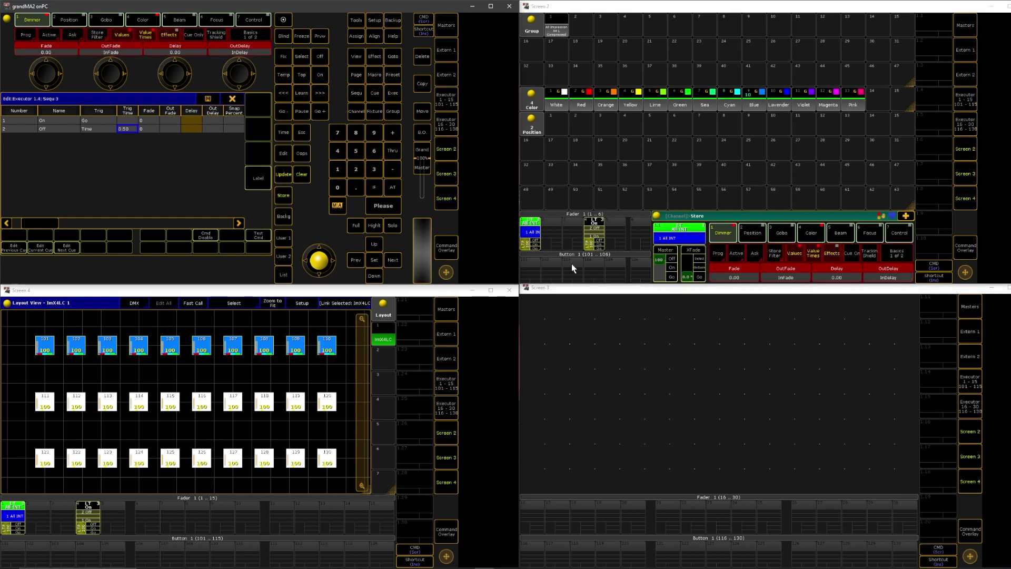
left_click(615, 240)
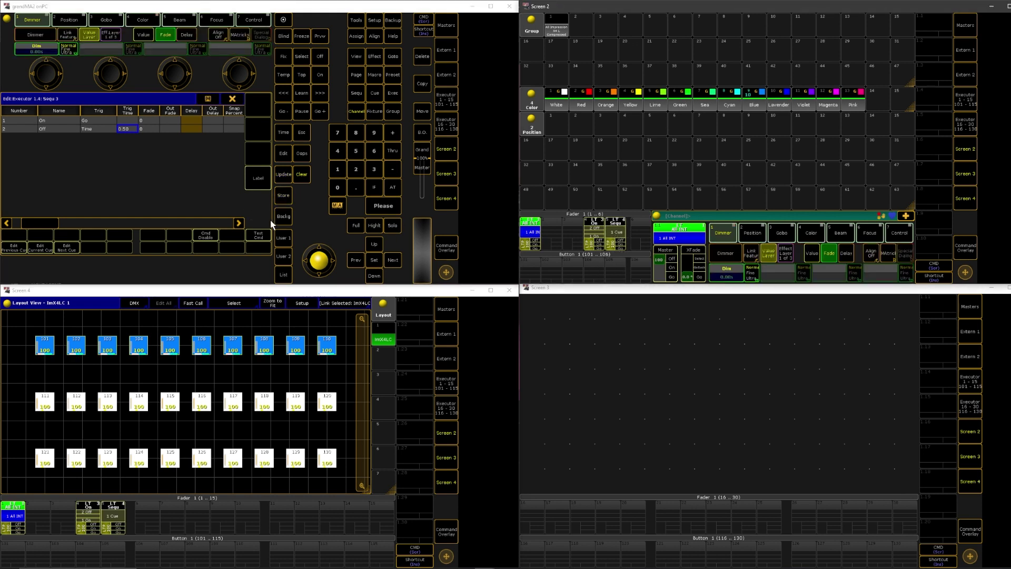
left_click(307, 178)
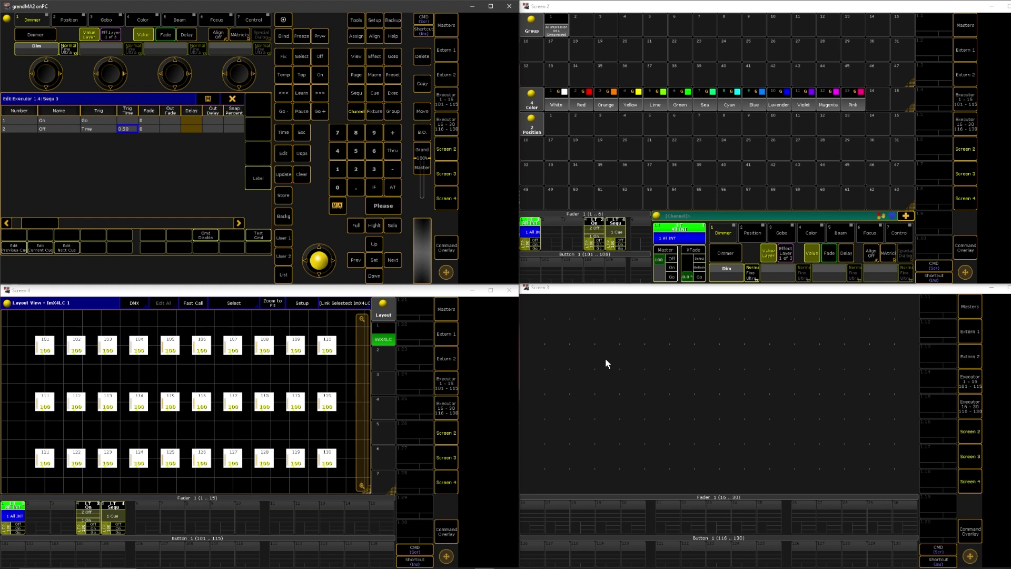
Play and release the new Sequ executor's top-row cue, then arm Delete for that executor
left_click(620, 248)
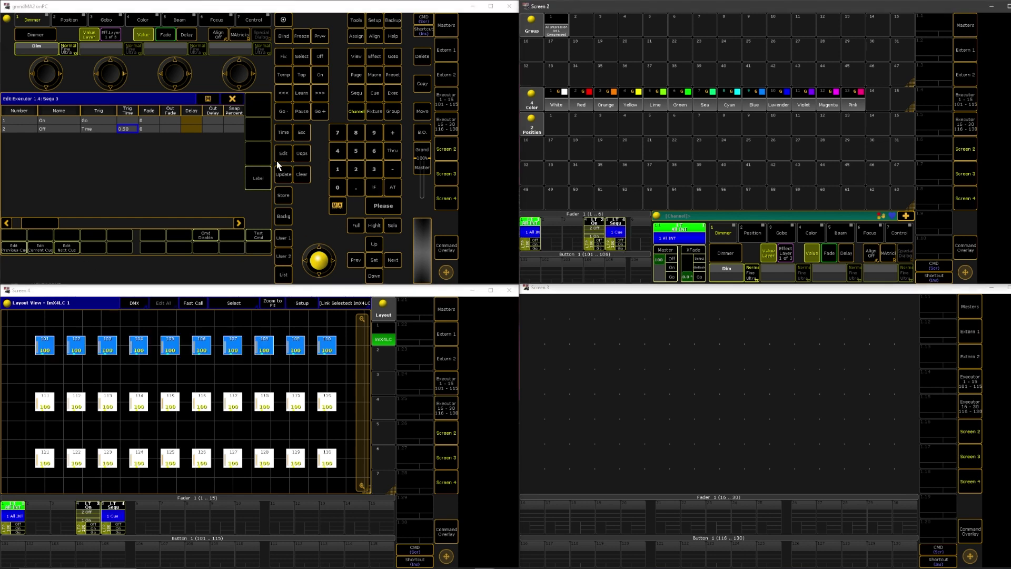
left_click(620, 241)
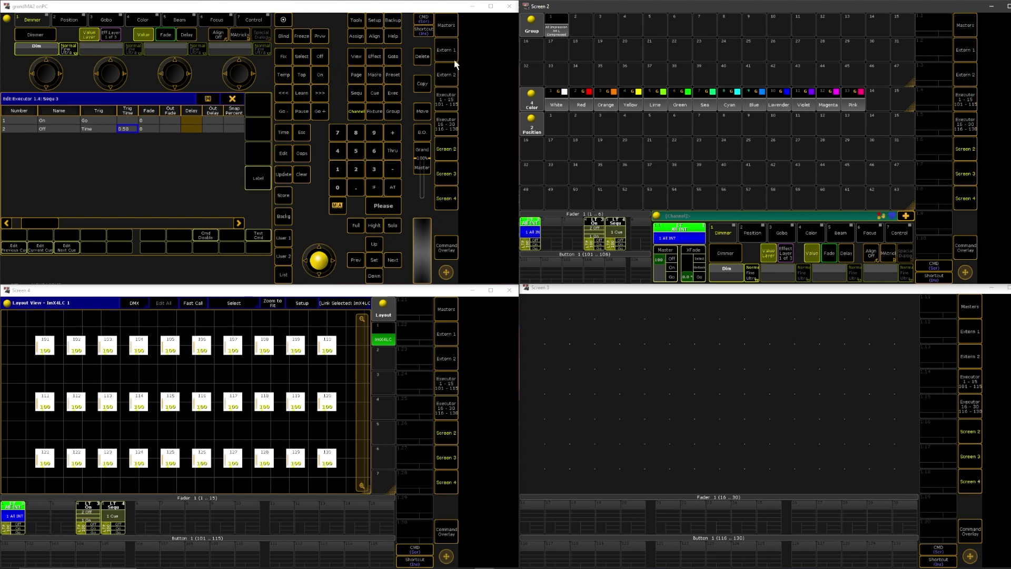
left_click(422, 56)
Delete the Sequ executor holding the old top-row cue
left_click(621, 233)
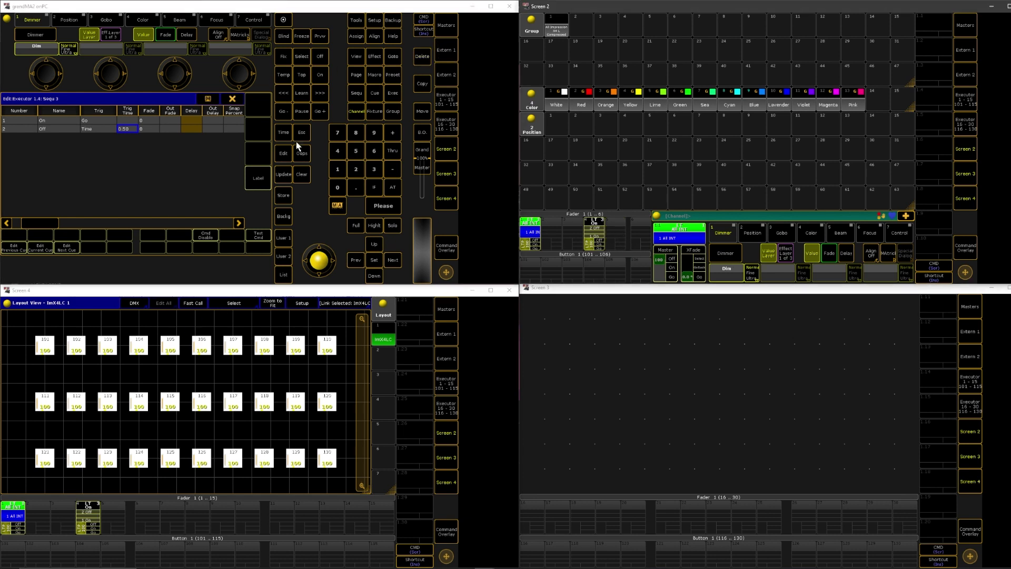
left_click(302, 174)
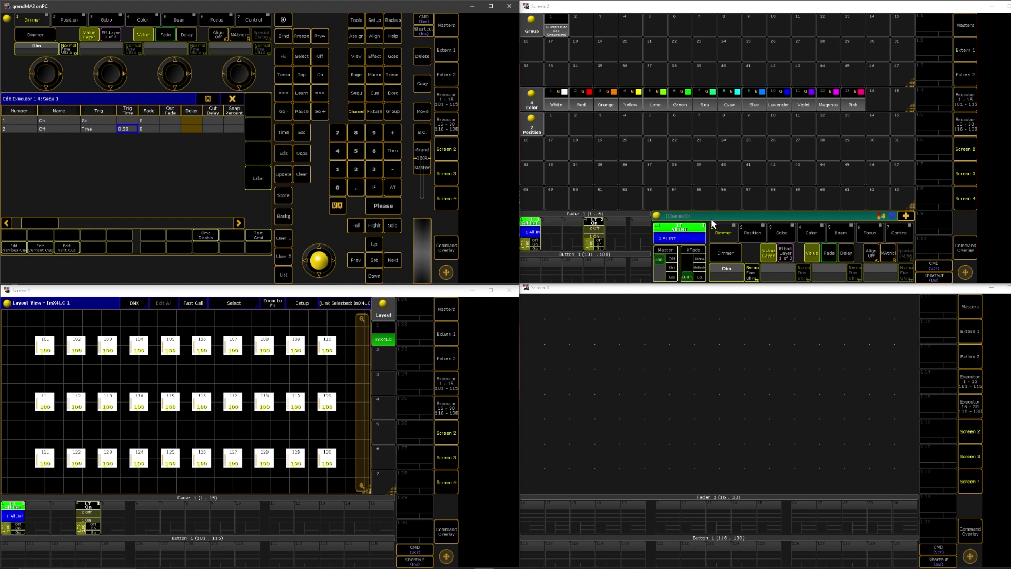
left_click(736, 235)
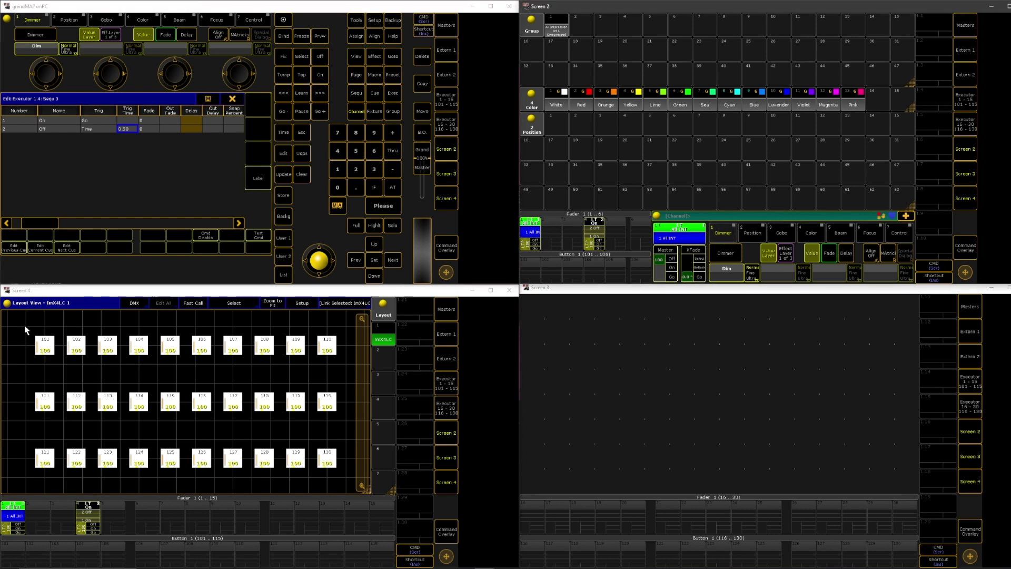
Colour fixtures 101–110 Blue with a 0 Thru 1 red-channel fade spread
left_click_drag(24, 324, 258, 363)
left_click_drag(343, 369, 345, 370)
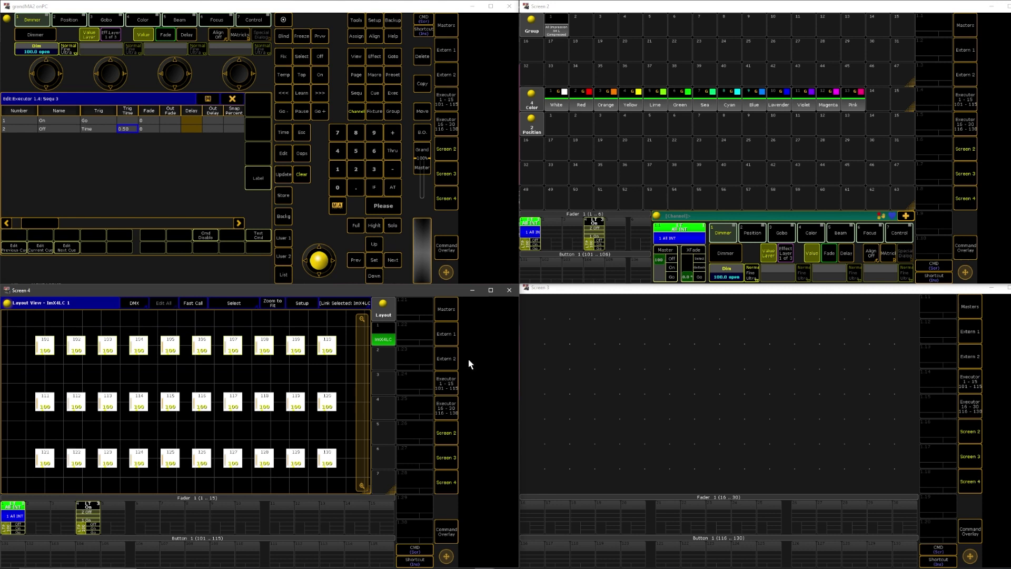
left_click(811, 238)
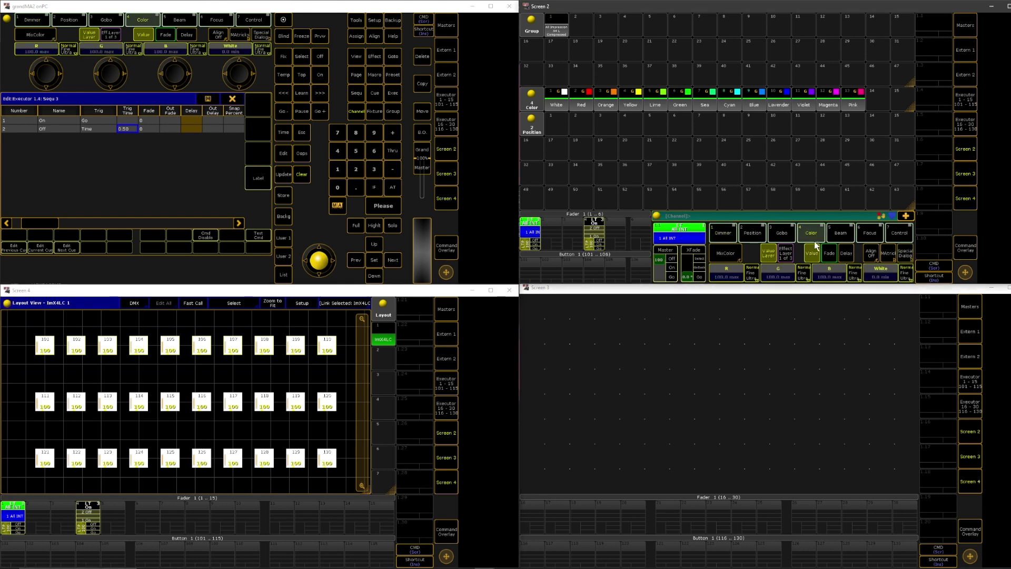
left_click(829, 254)
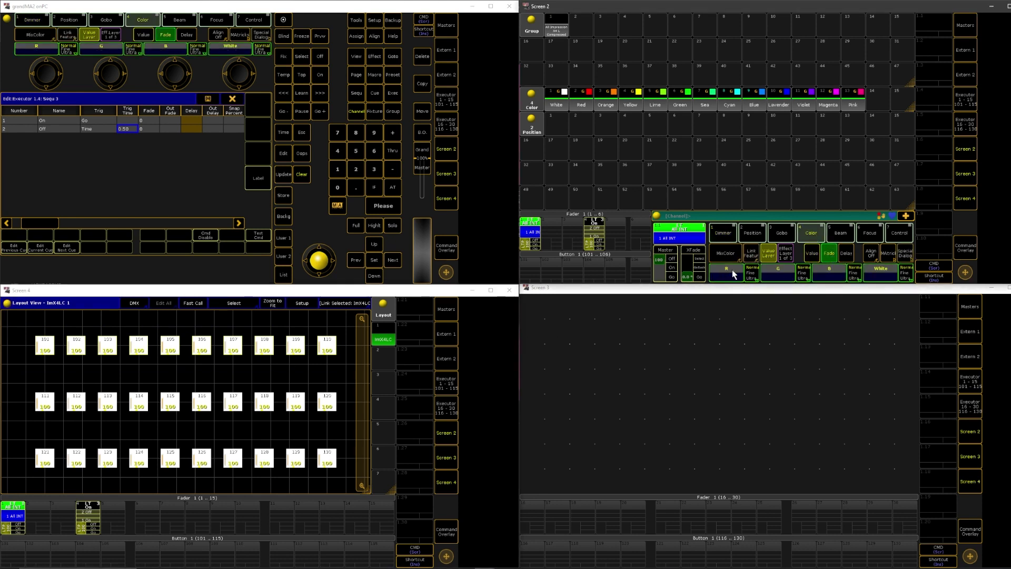
left_click(760, 104)
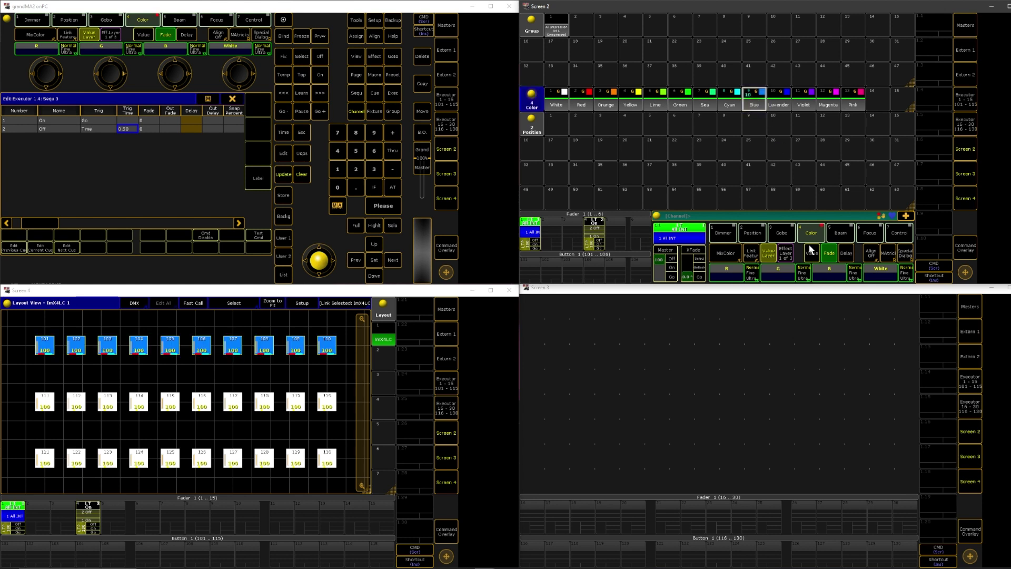
left_click(728, 275)
type("1")
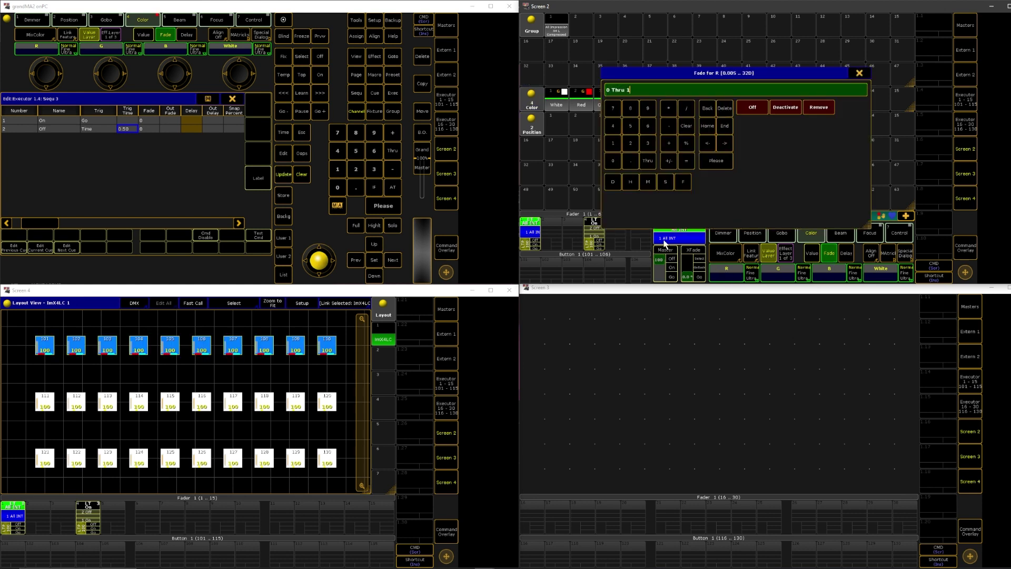
key("Return")
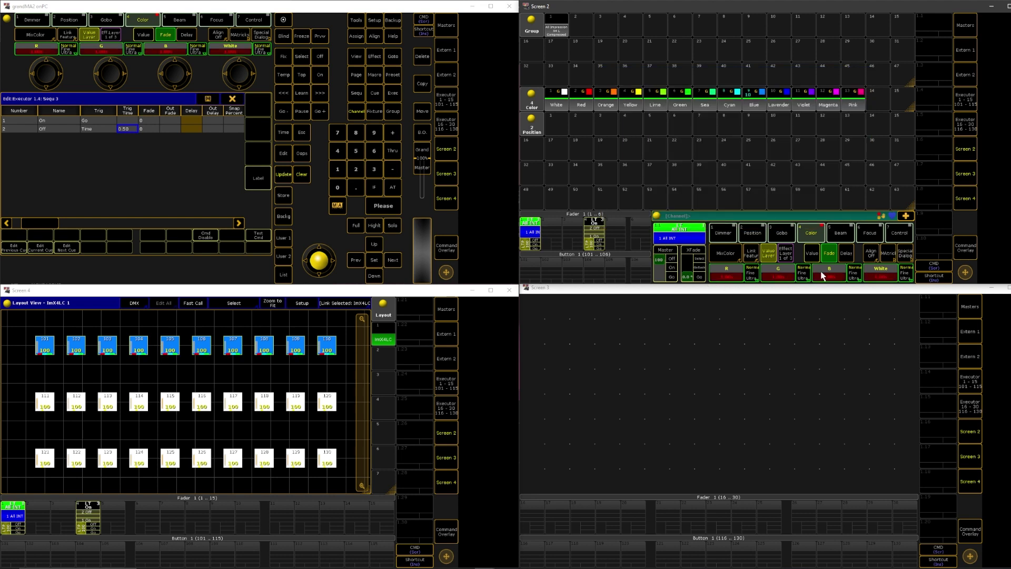
Store the blue top row as a cue on executor 5, clear, and test its fade
left_click(283, 202)
left_click(614, 232)
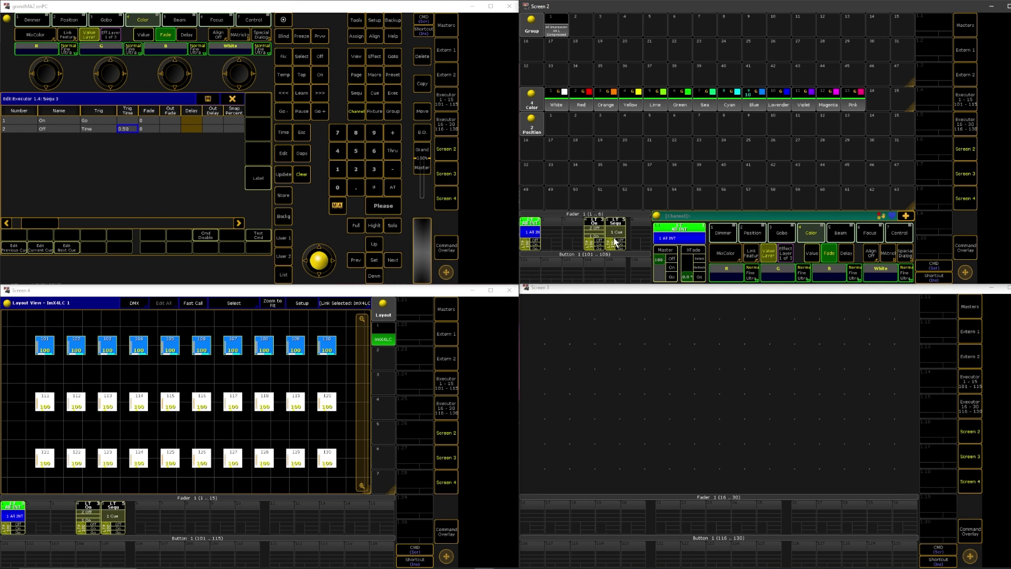
left_click(301, 174)
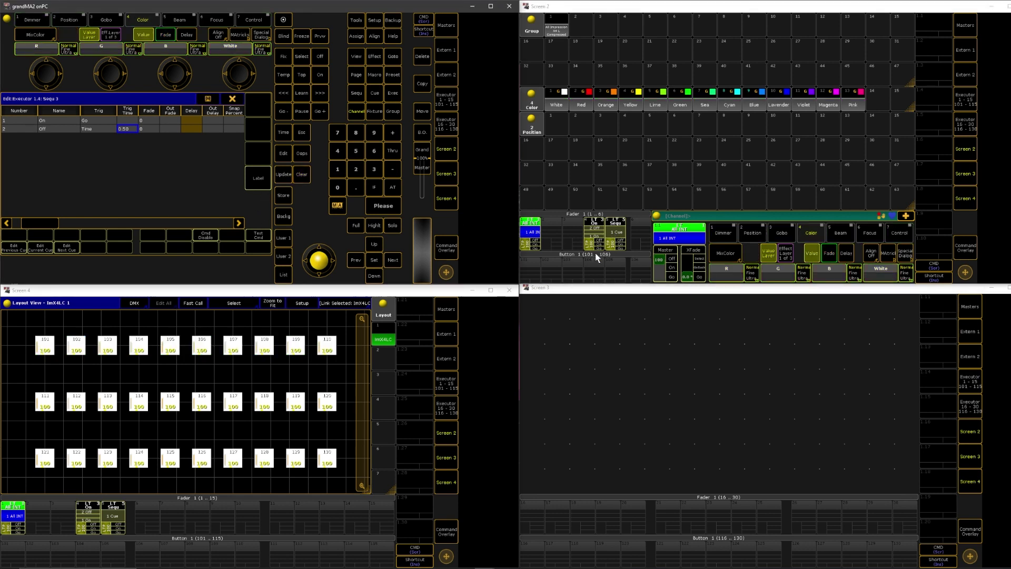
left_click(624, 245)
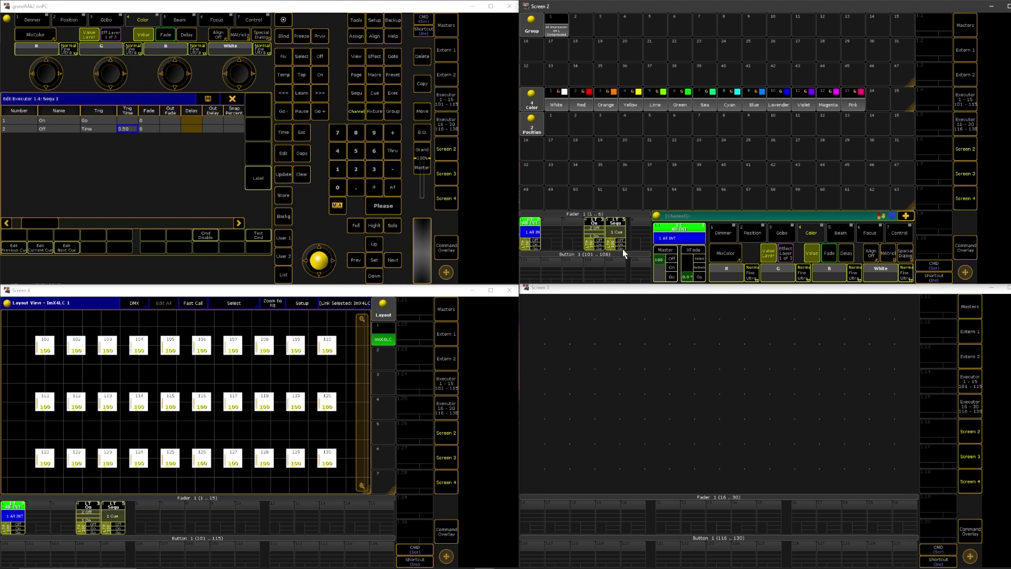
left_click(623, 248)
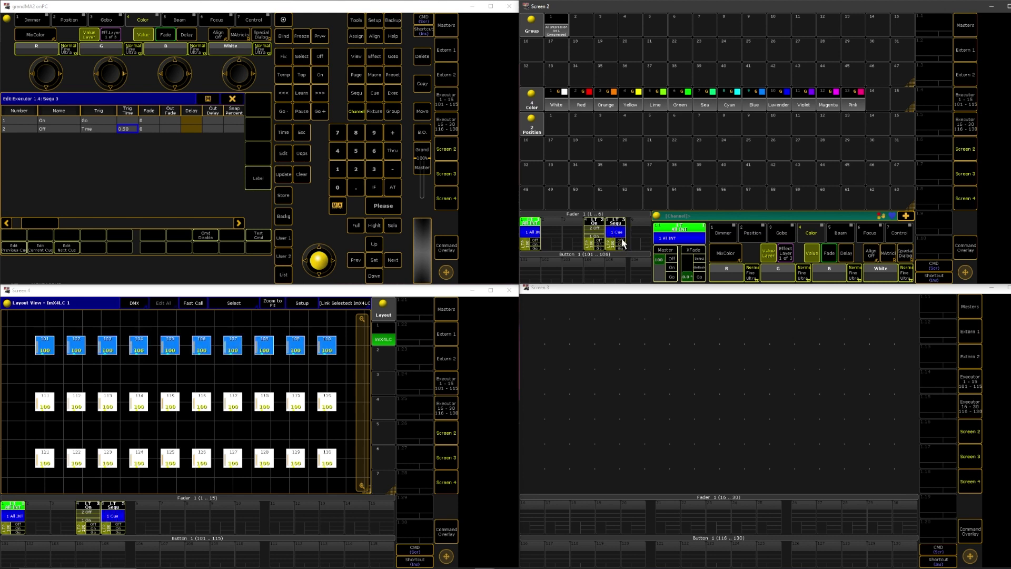
left_click(622, 246)
left_click(621, 243)
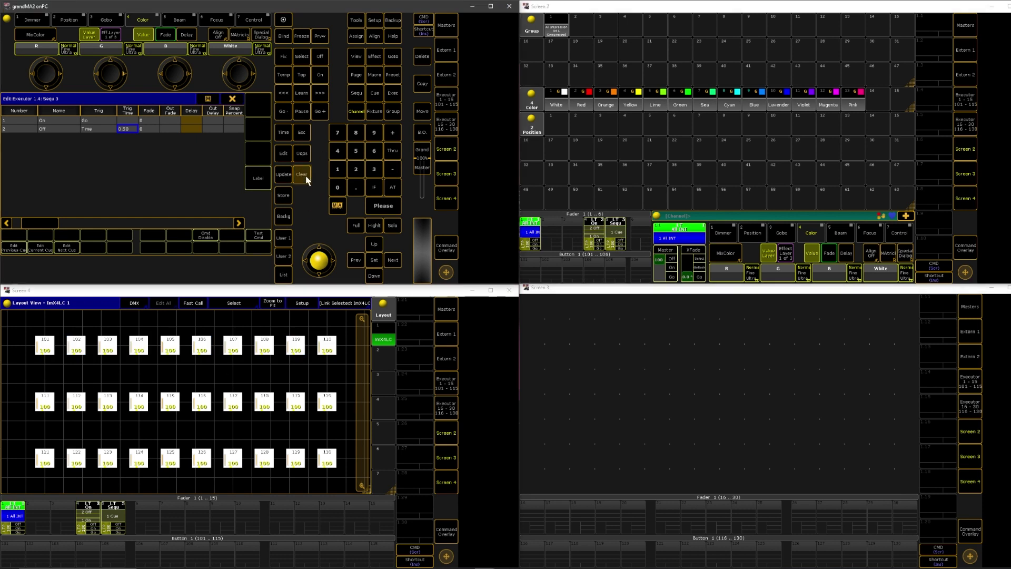
Colour middle-row fixtures 111–120 red with a red-channel delay
left_click_drag(18, 380, 339, 421)
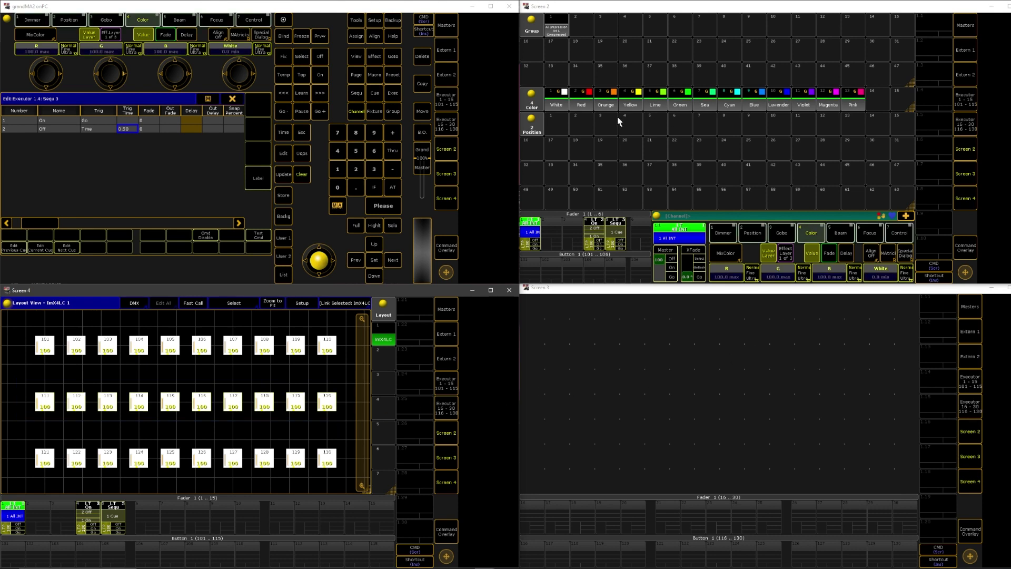
left_click(585, 102)
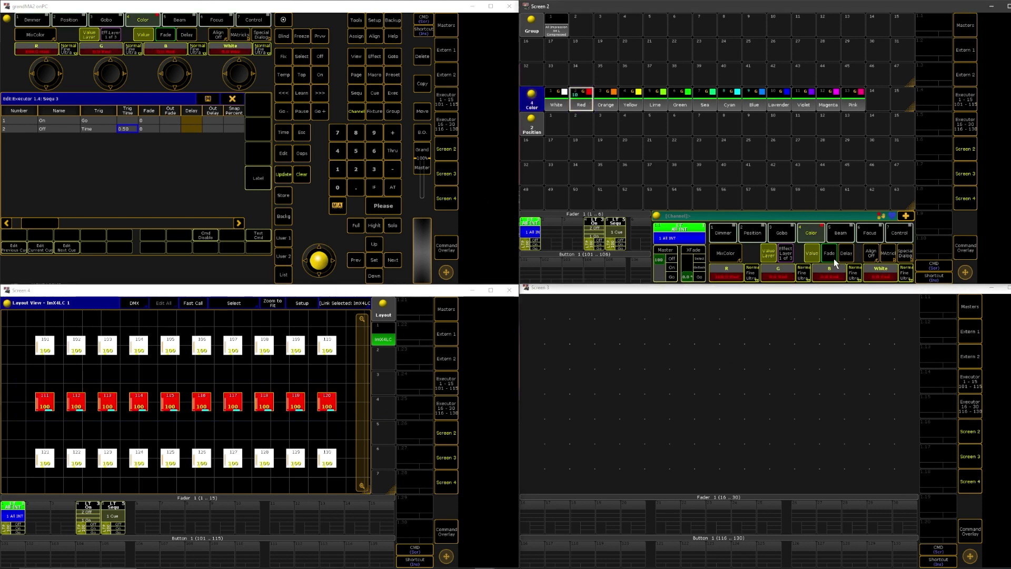
left_click(844, 255)
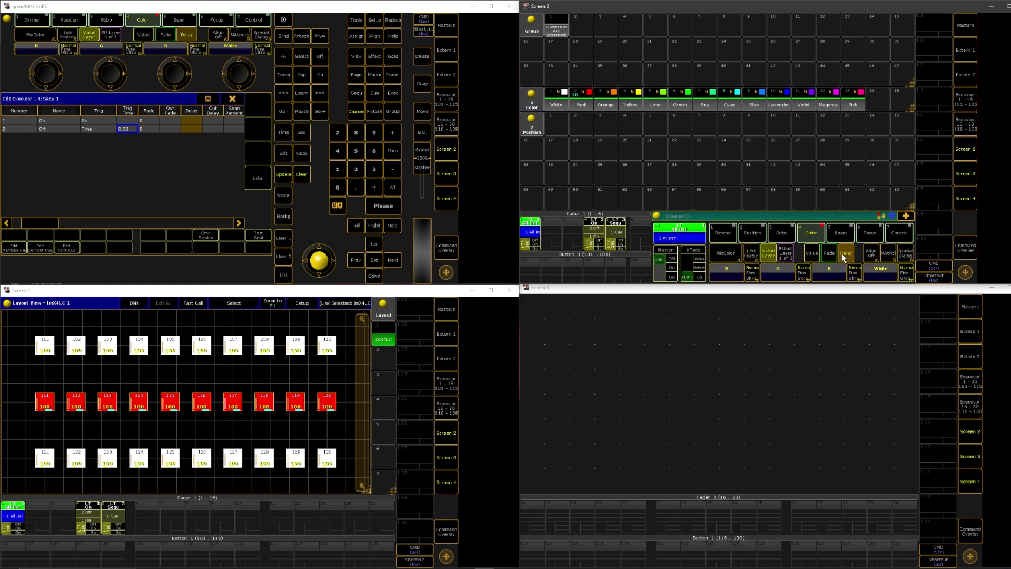
left_click(721, 274)
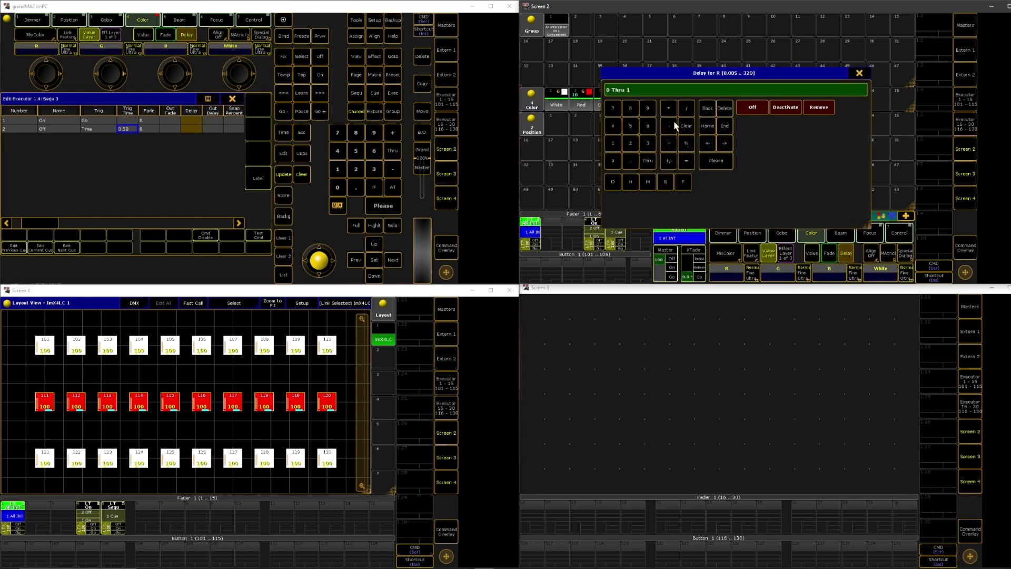
key("Return")
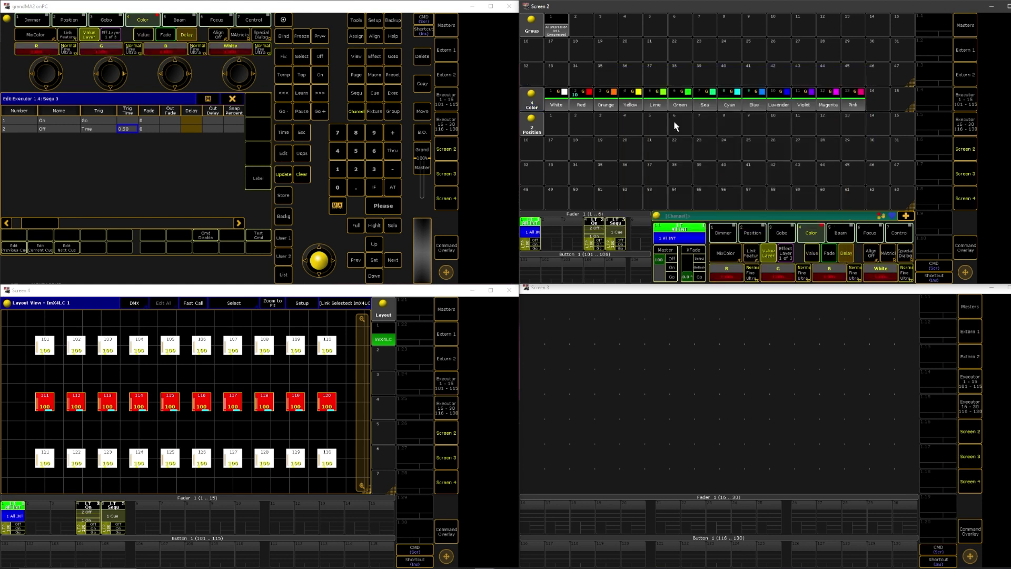
Merge the red row into executor 1.5's cue, clear, then play and release it
left_click(283, 195)
left_click(615, 235)
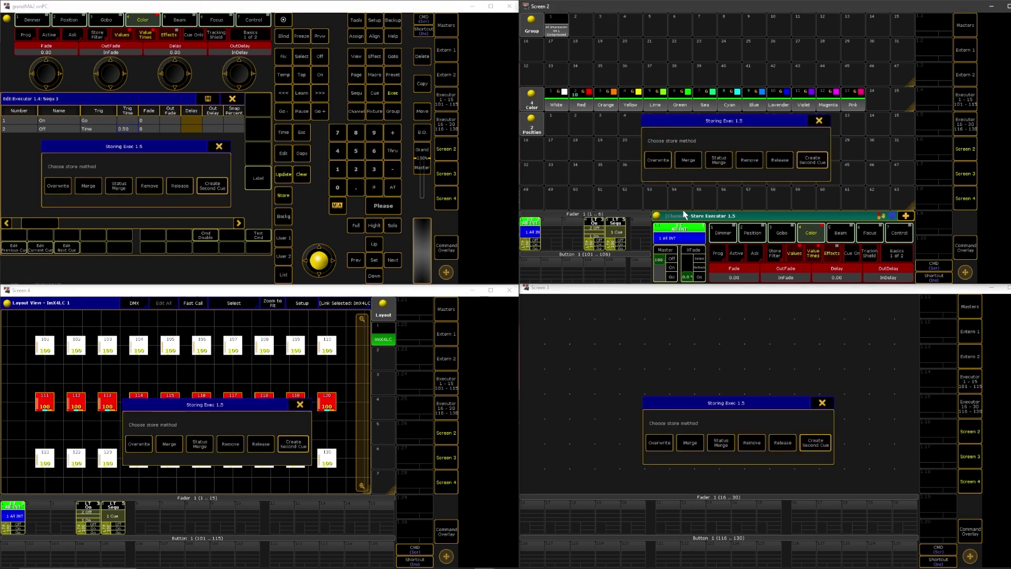
left_click(689, 160)
left_click(310, 178)
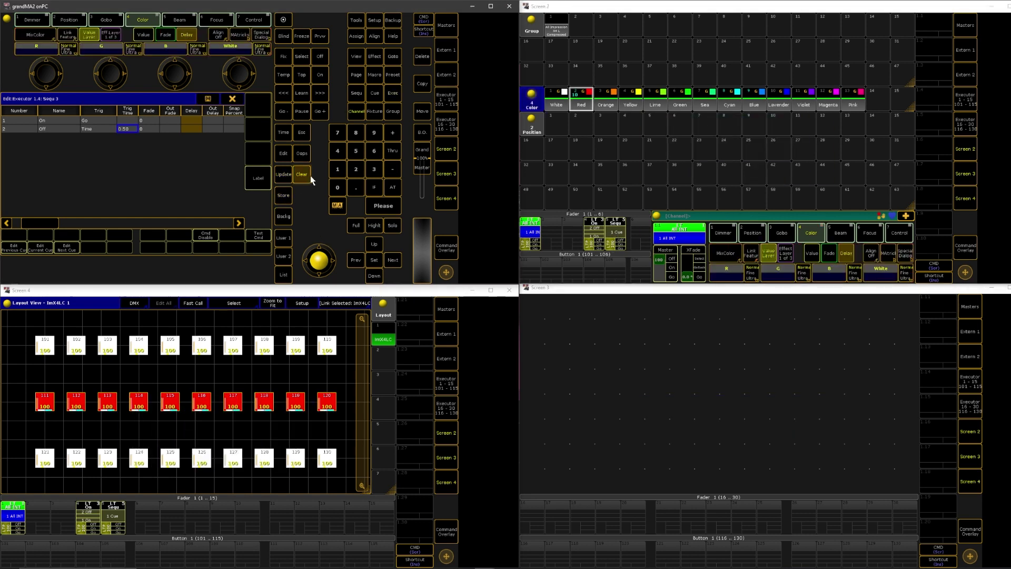
left_click(118, 533)
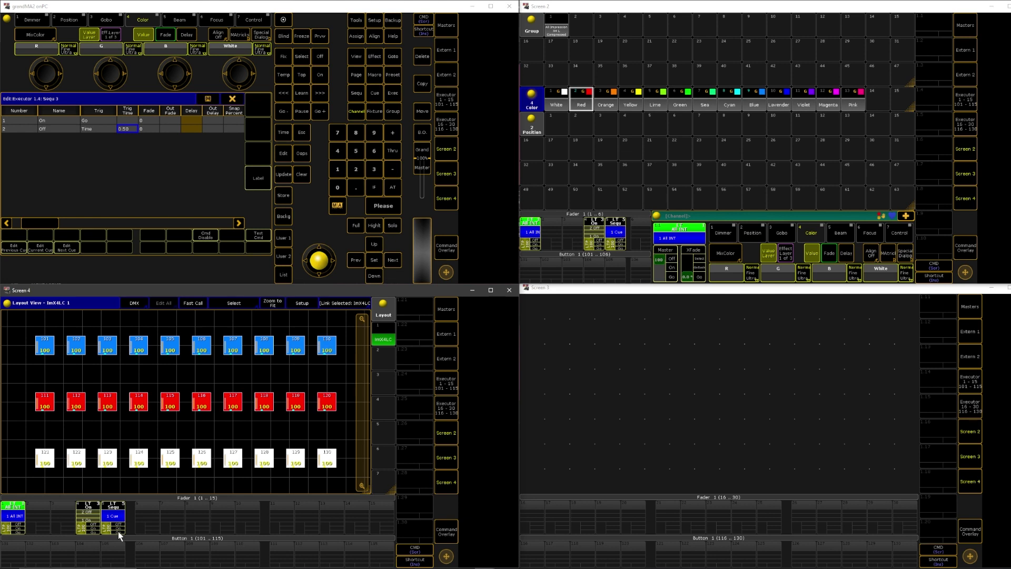
left_click(121, 525)
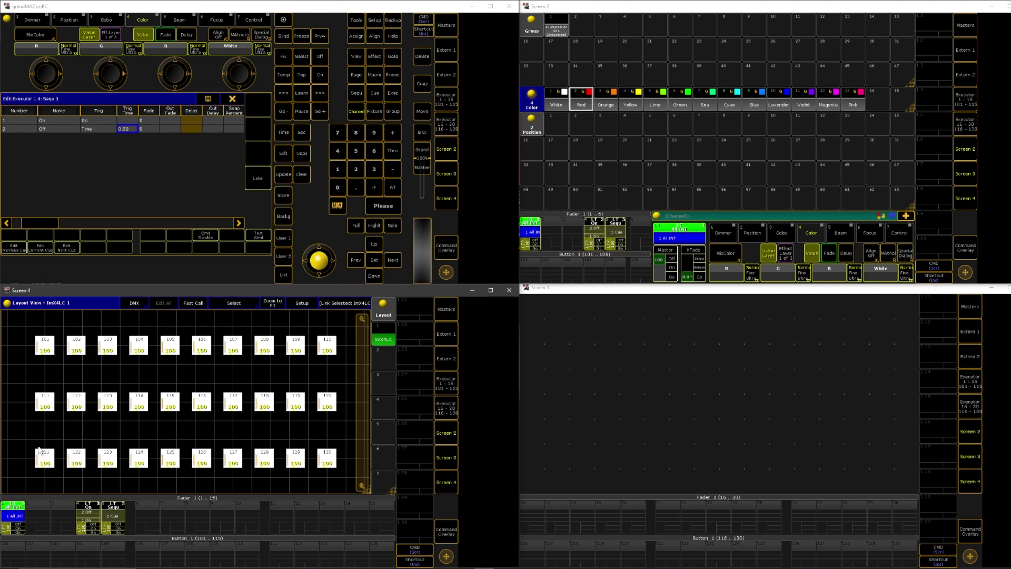
Colour bottom-row fixtures 121–130 magenta and set MAtricks to 2 wings
left_click_drag(31, 438, 345, 485)
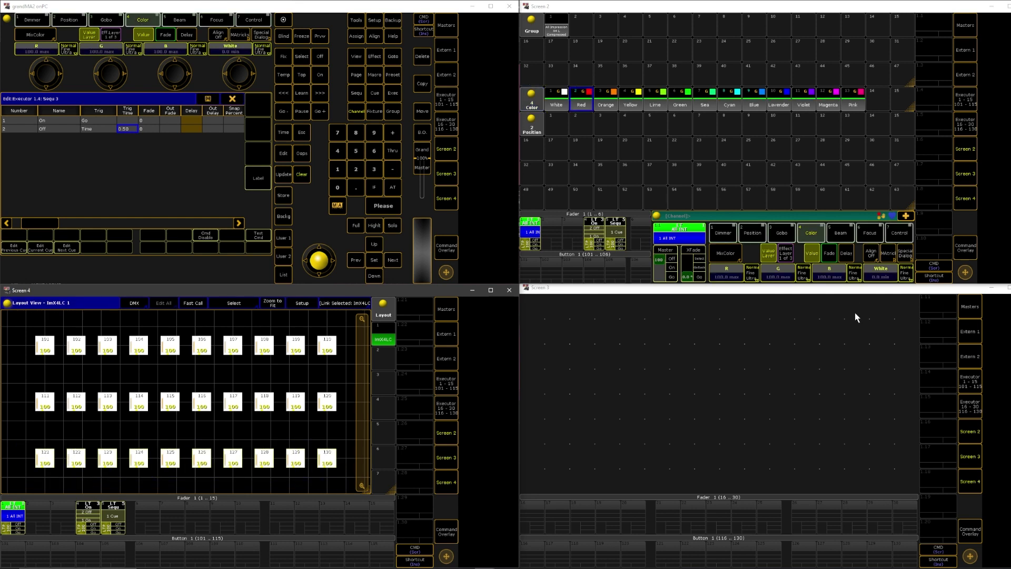
left_click(603, 100)
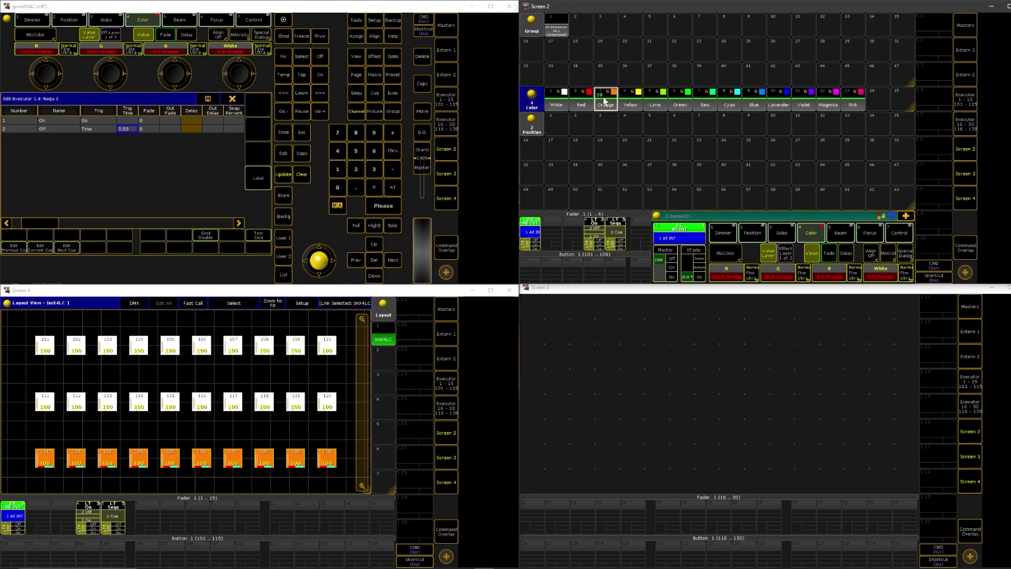
left_click(854, 95)
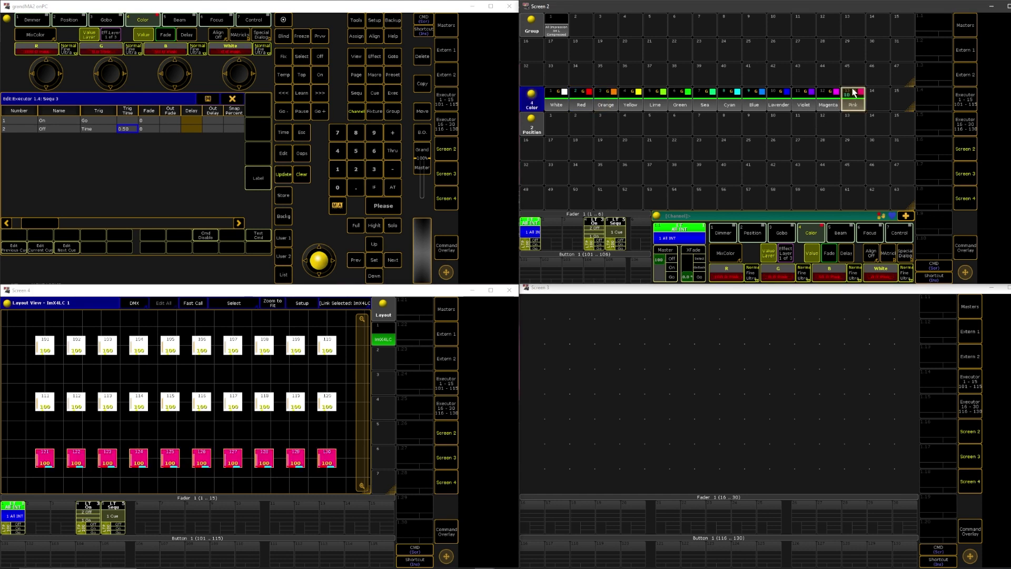
left_click(816, 103)
left_click(826, 100)
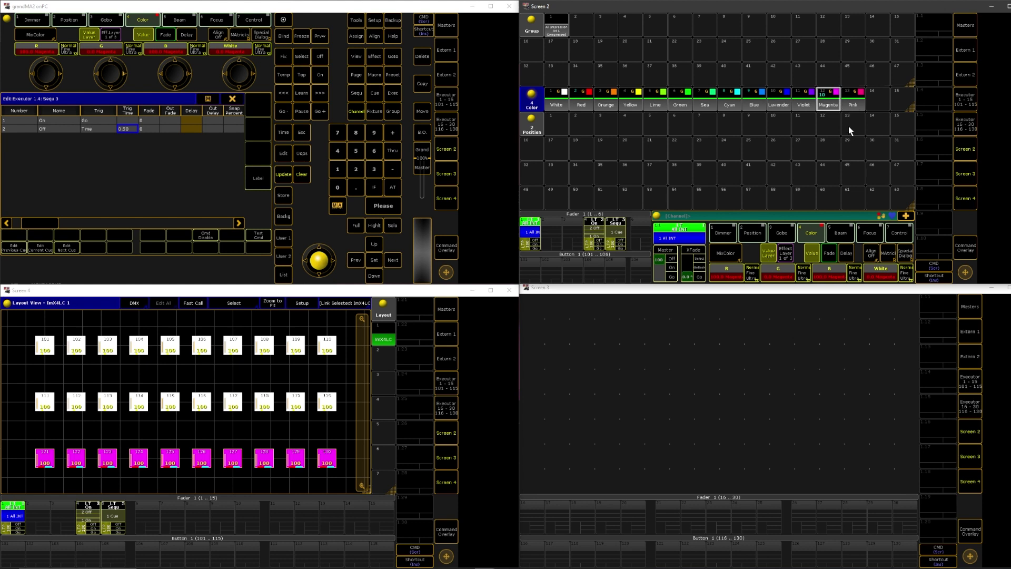
left_click(888, 255)
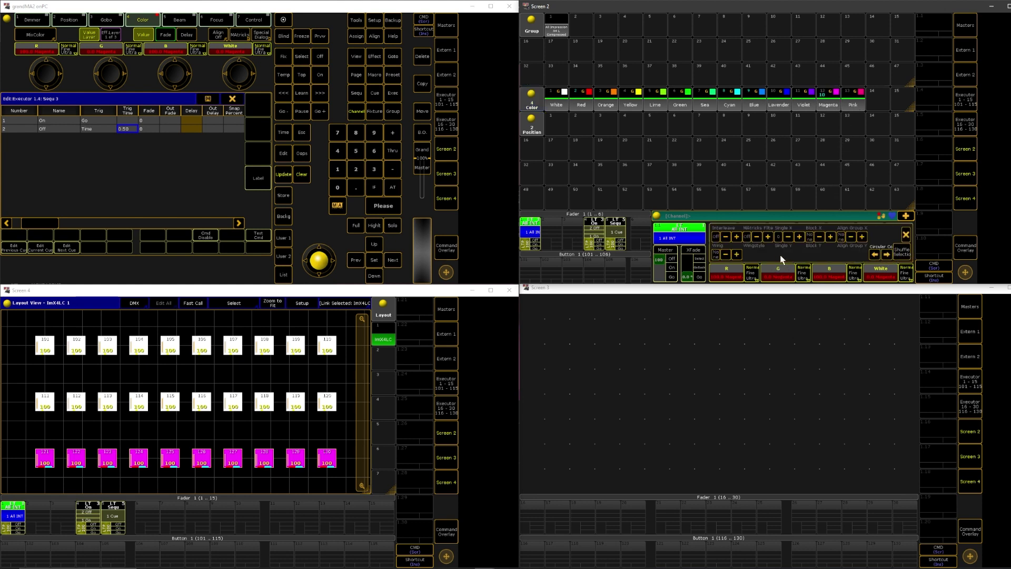
left_click(736, 255)
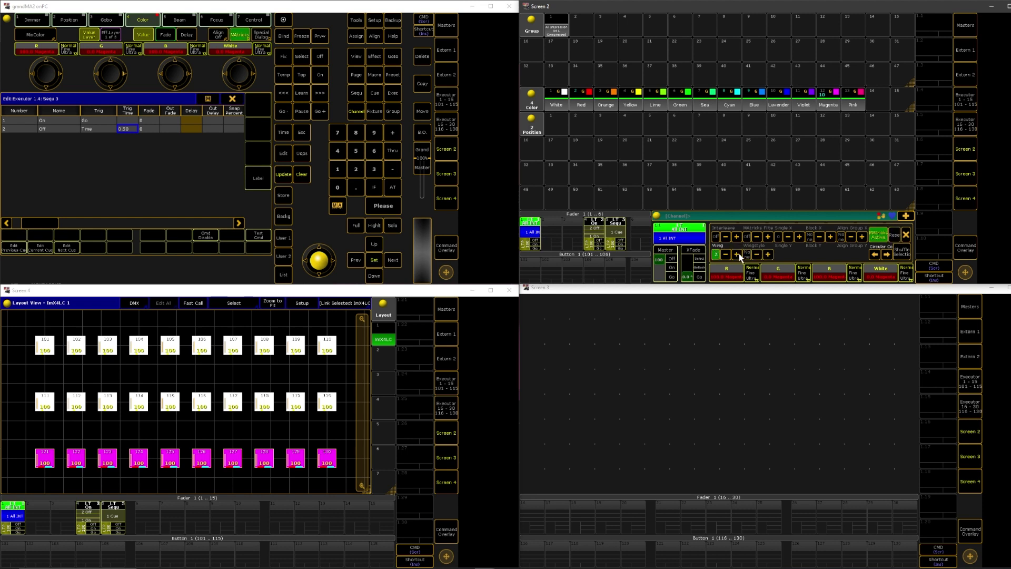
left_click(906, 235)
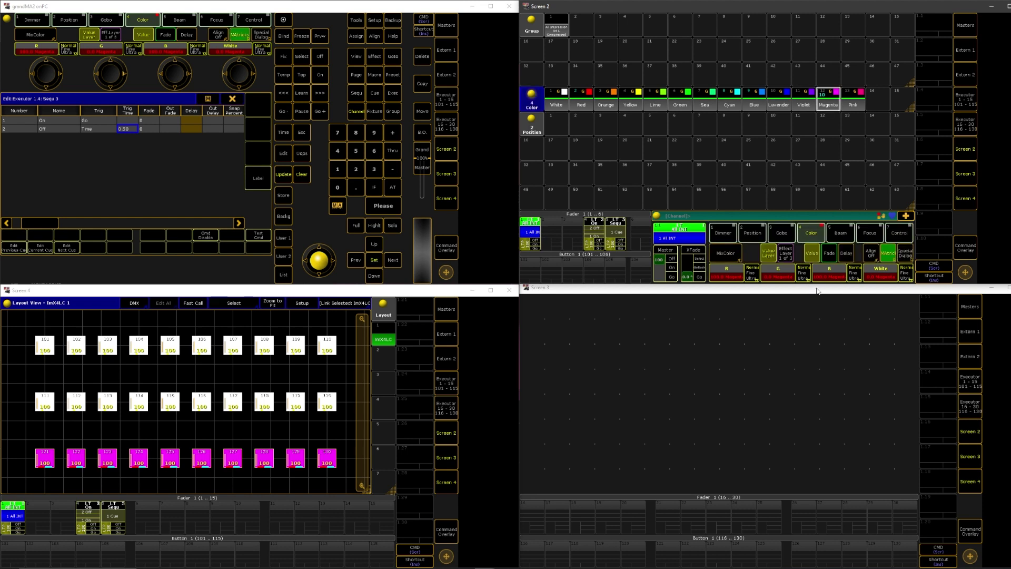
Give the magenta row a 0 Thru 1 delay, merge into executor 1.5, and clear
left_click(845, 256)
left_click(730, 279)
type("0 Thru 1")
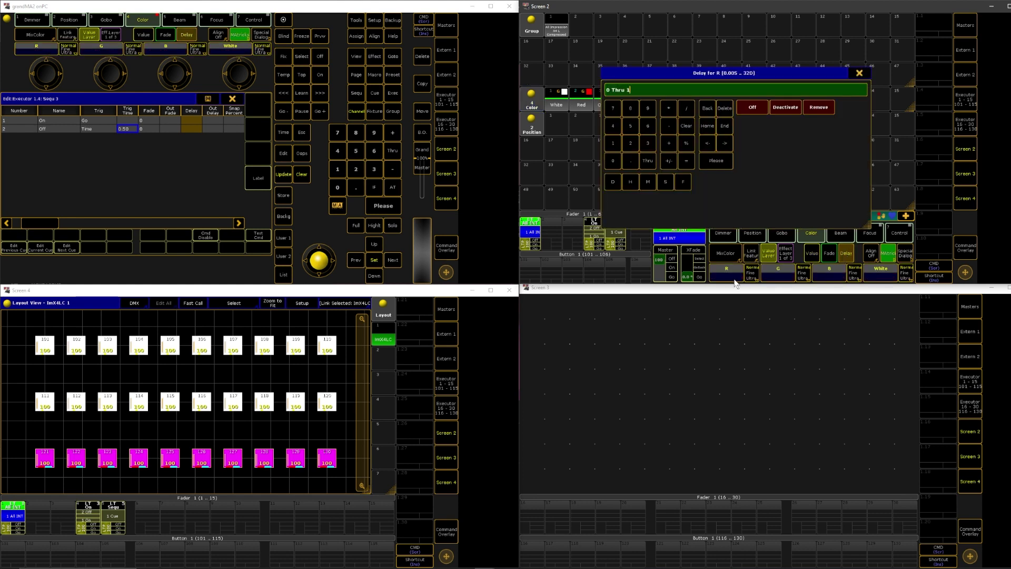
key("Return")
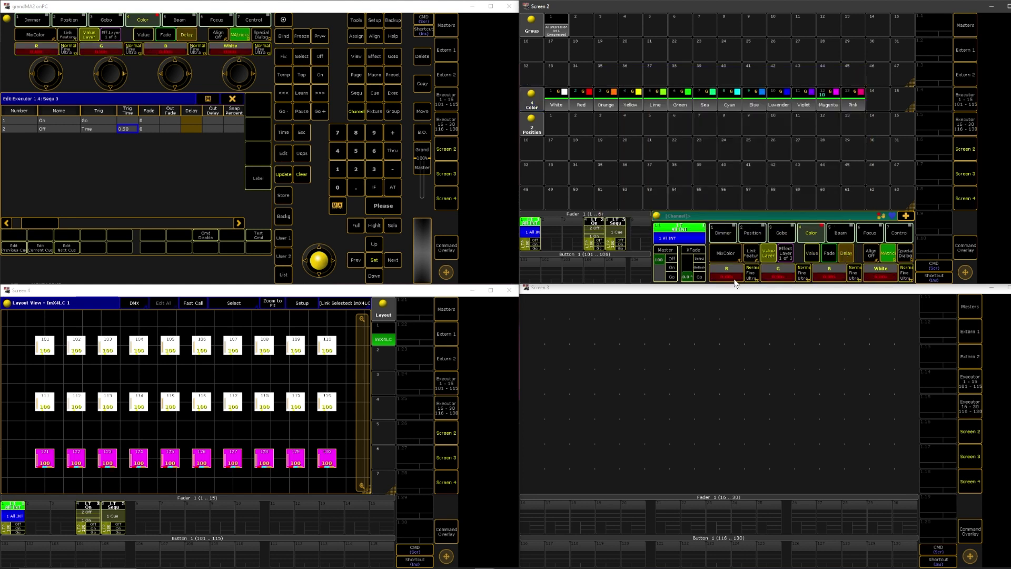
left_click(283, 196)
left_click(614, 237)
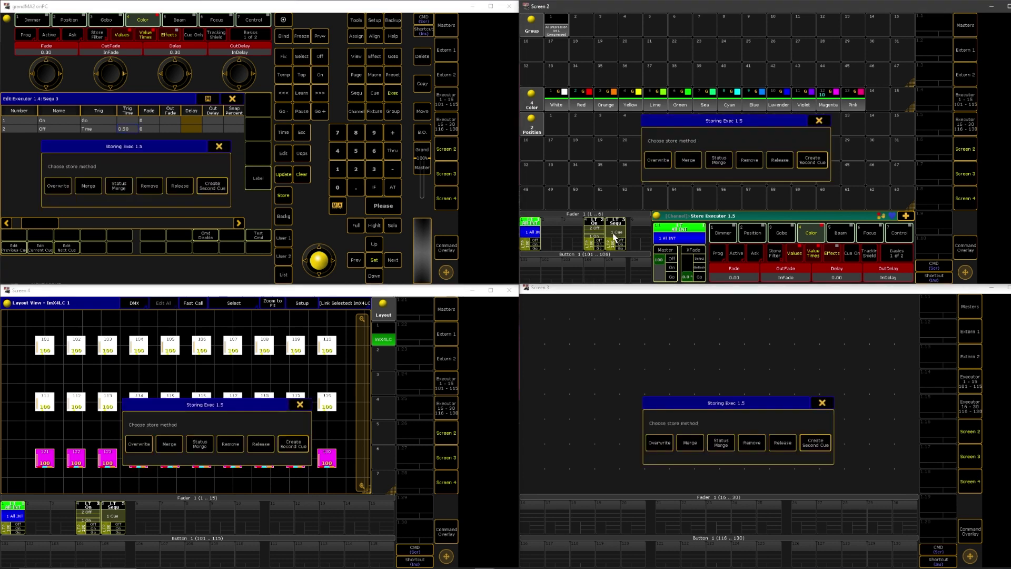
left_click(683, 159)
left_click(301, 179)
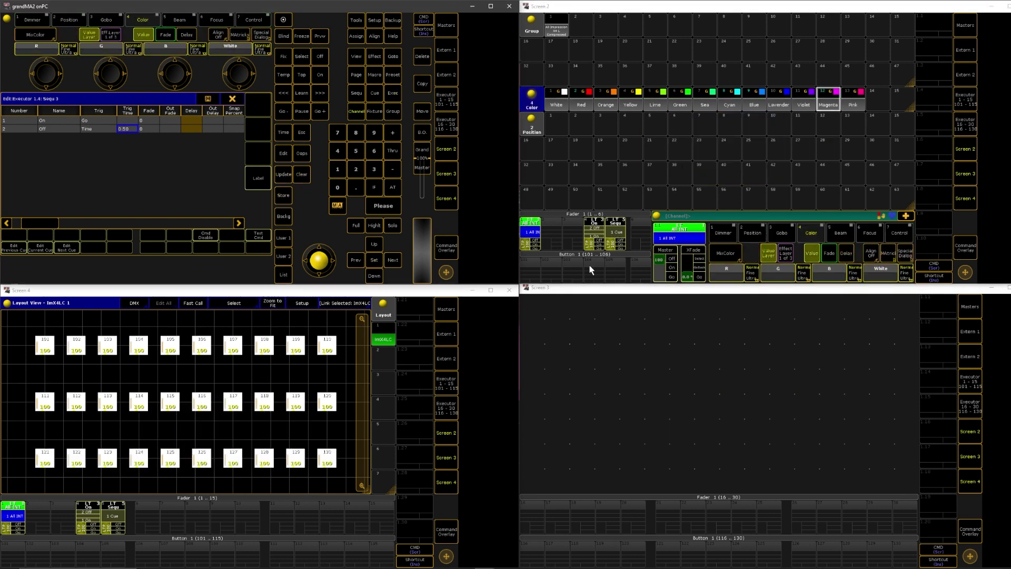
left_click(623, 248)
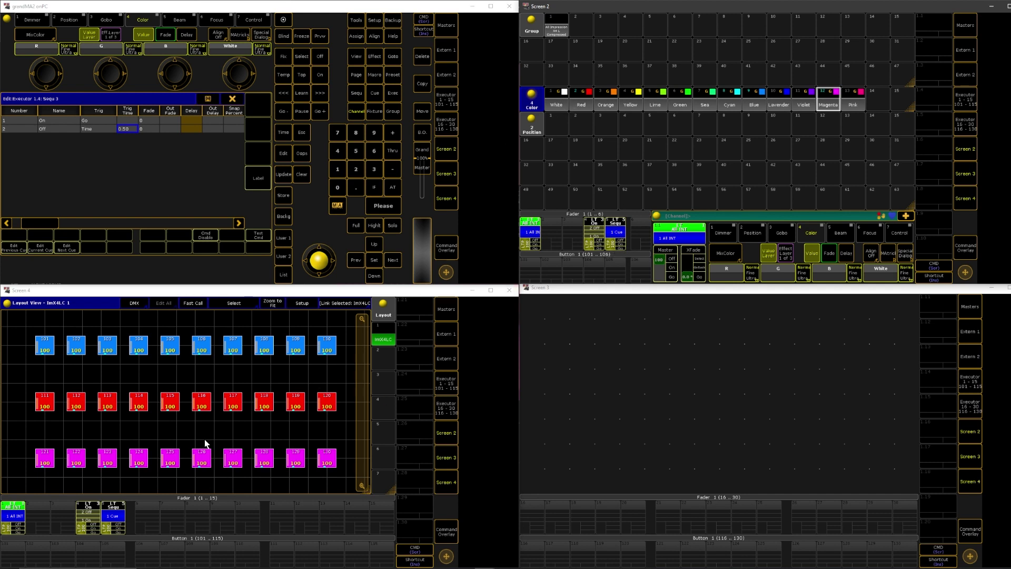
left_click(617, 250)
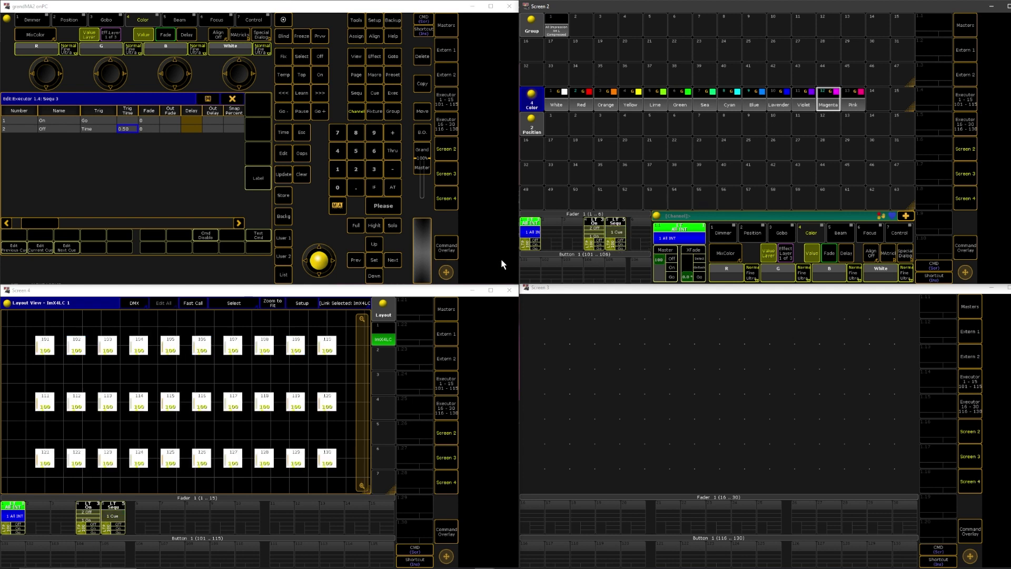
Switch off executor 1 All INT and step executor 4 through Off, On, then Off
left_click(670, 258)
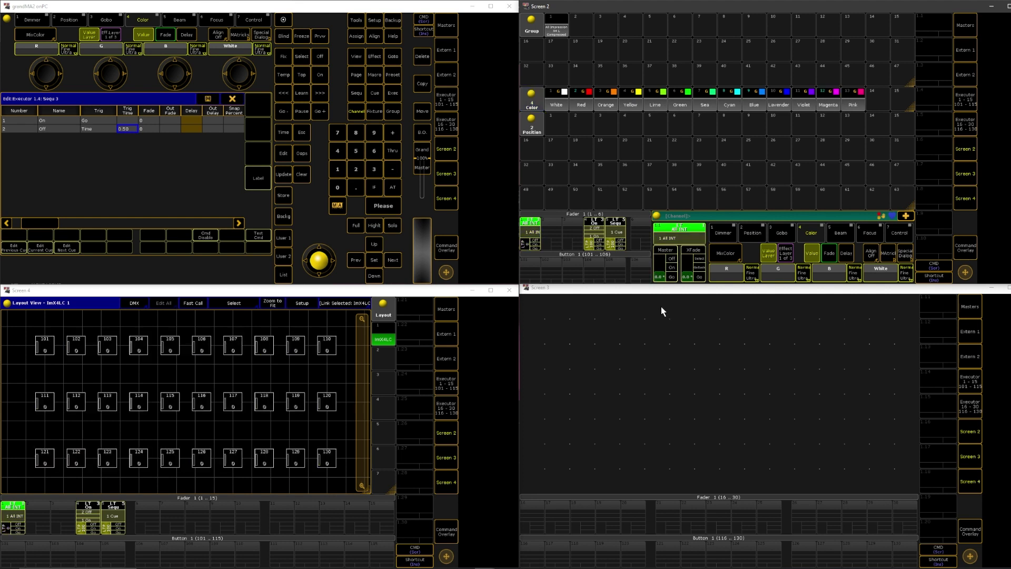
left_click(96, 537)
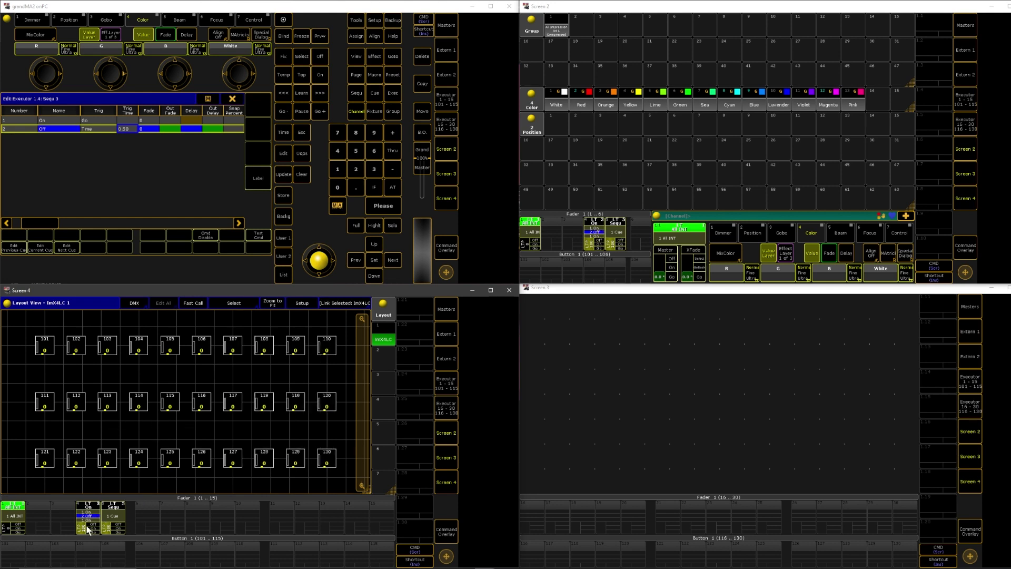
left_click(89, 531)
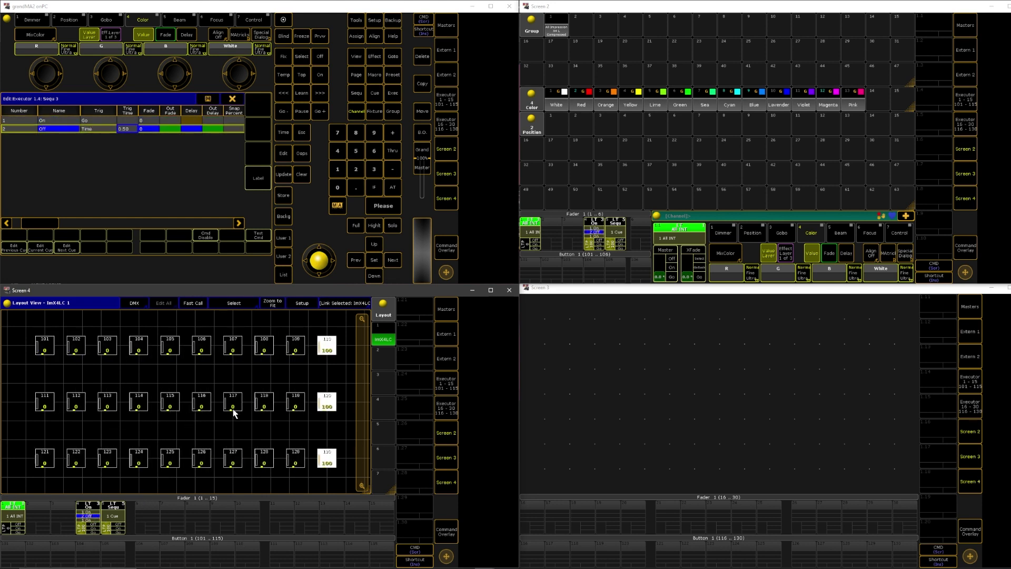
left_click(732, 231)
Browse Position, Gobo, Color, Beam and Dimmer attributes, checking fade and delay displays
left_click(752, 232)
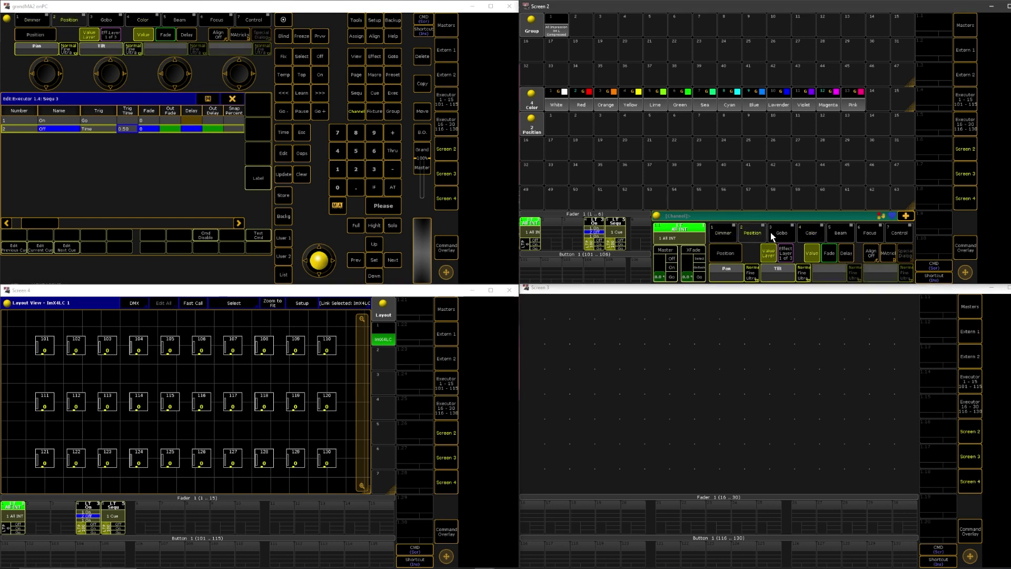
left_click(782, 233)
left_click(810, 232)
left_click(840, 232)
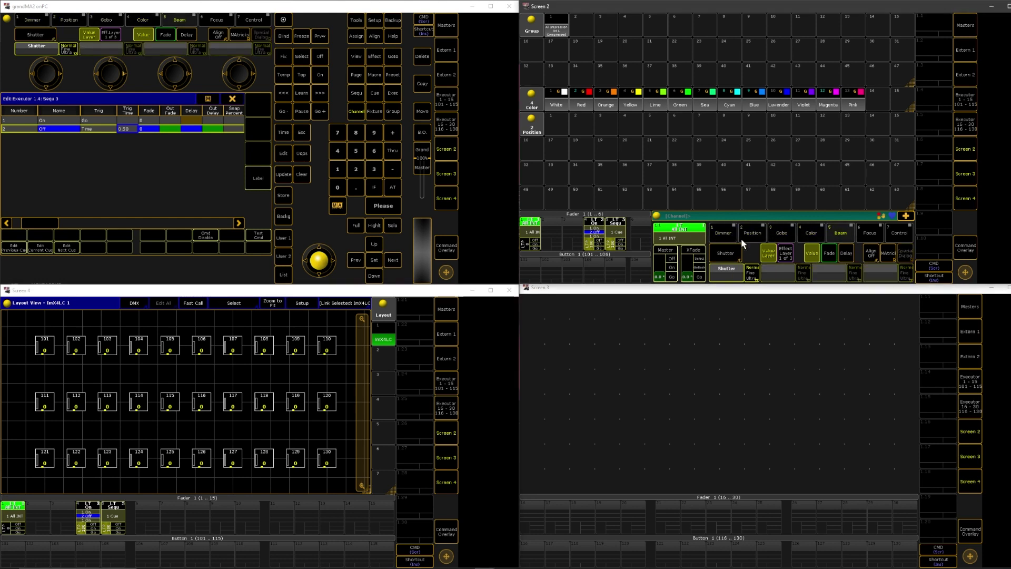
left_click(723, 232)
left_click(782, 233)
left_click(811, 232)
left_click(817, 229)
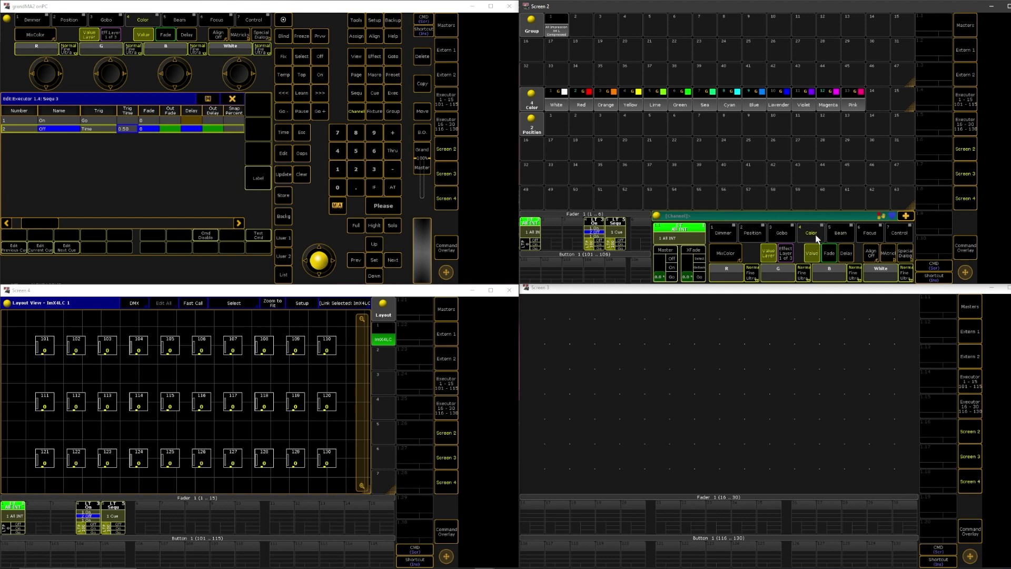
left_click(719, 234)
left_click(782, 233)
left_click(830, 252)
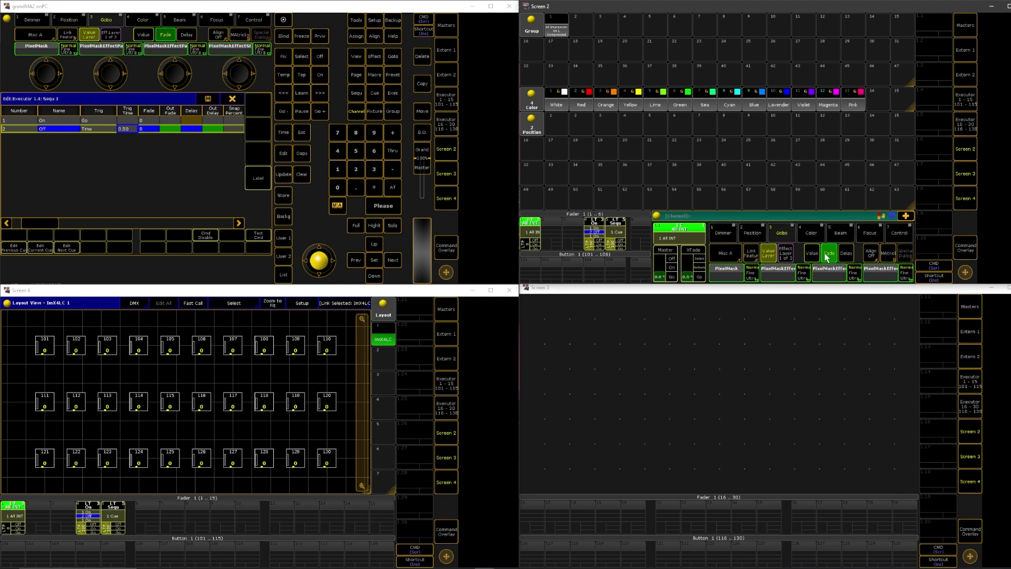
left_click(845, 253)
left_click(812, 252)
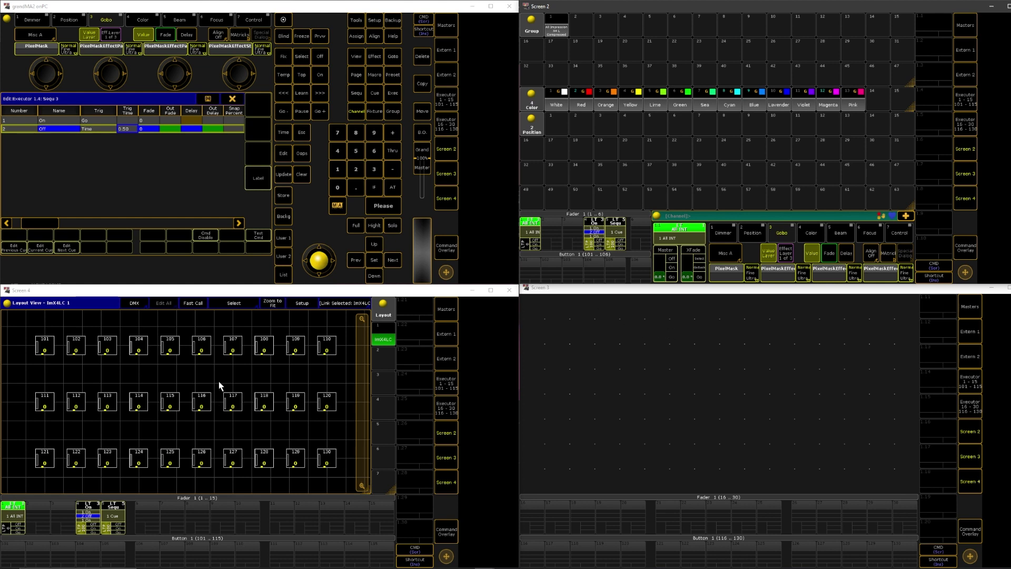
left_click(91, 531)
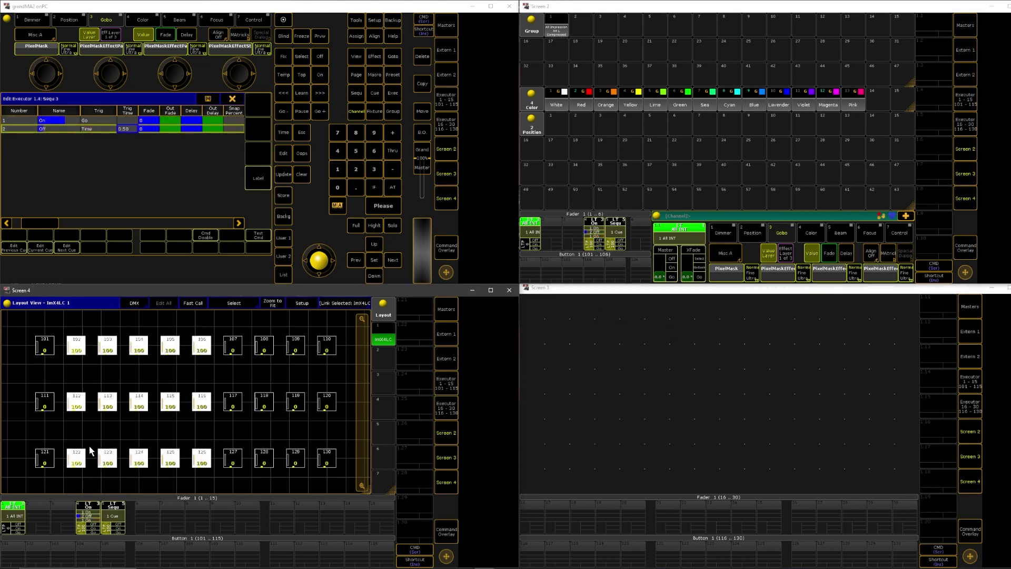